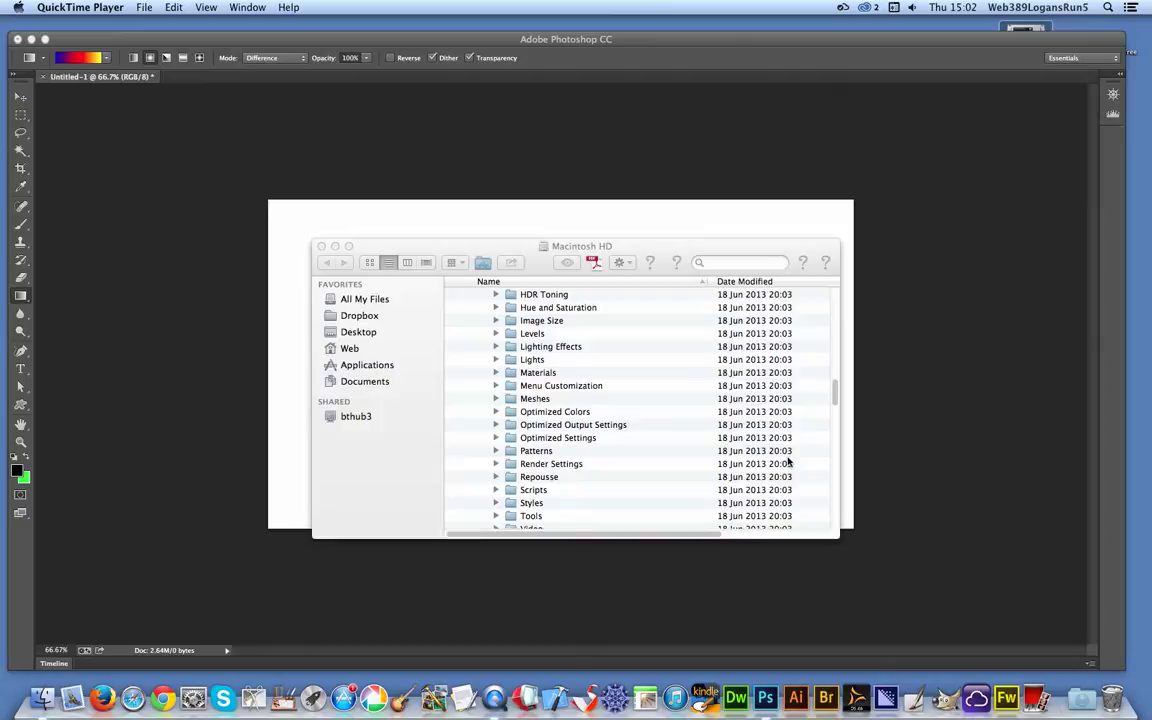
In Finder, expand Adobe Photoshop CC > Presets > Gradients to list .grd files like Metals.grd and Pastels.grd.
left_click(630, 250)
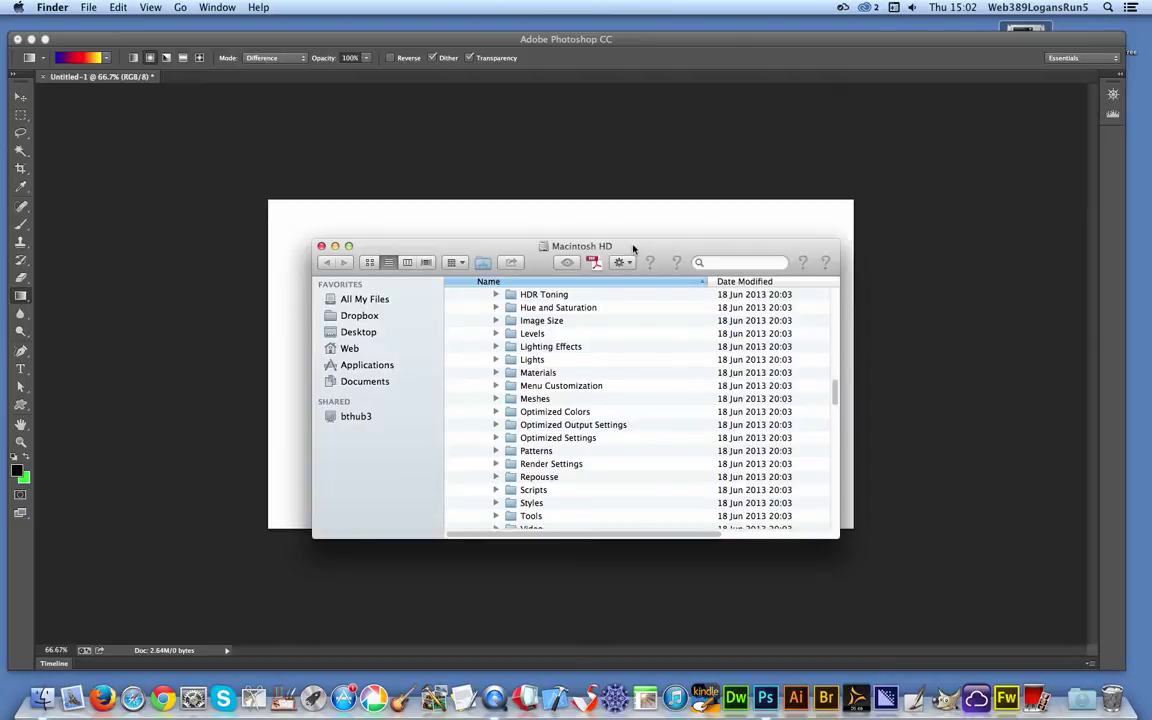
left_click_drag(836, 391, 836, 288)
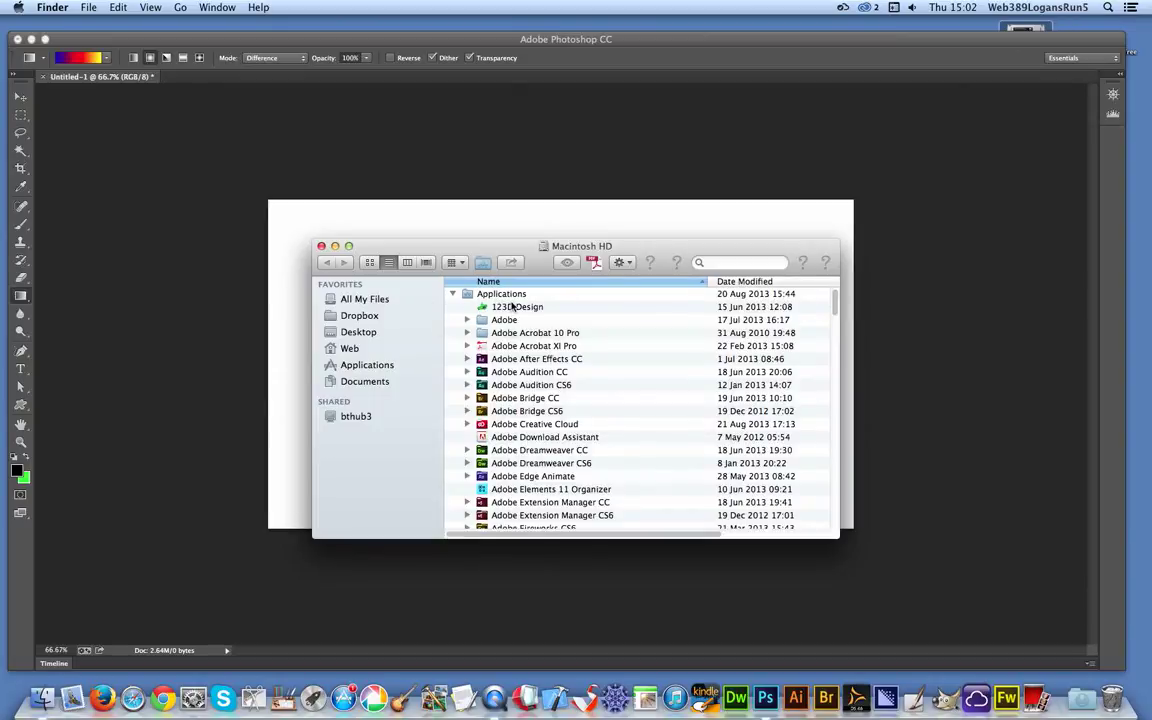
left_click_drag(836, 303, 836, 329)
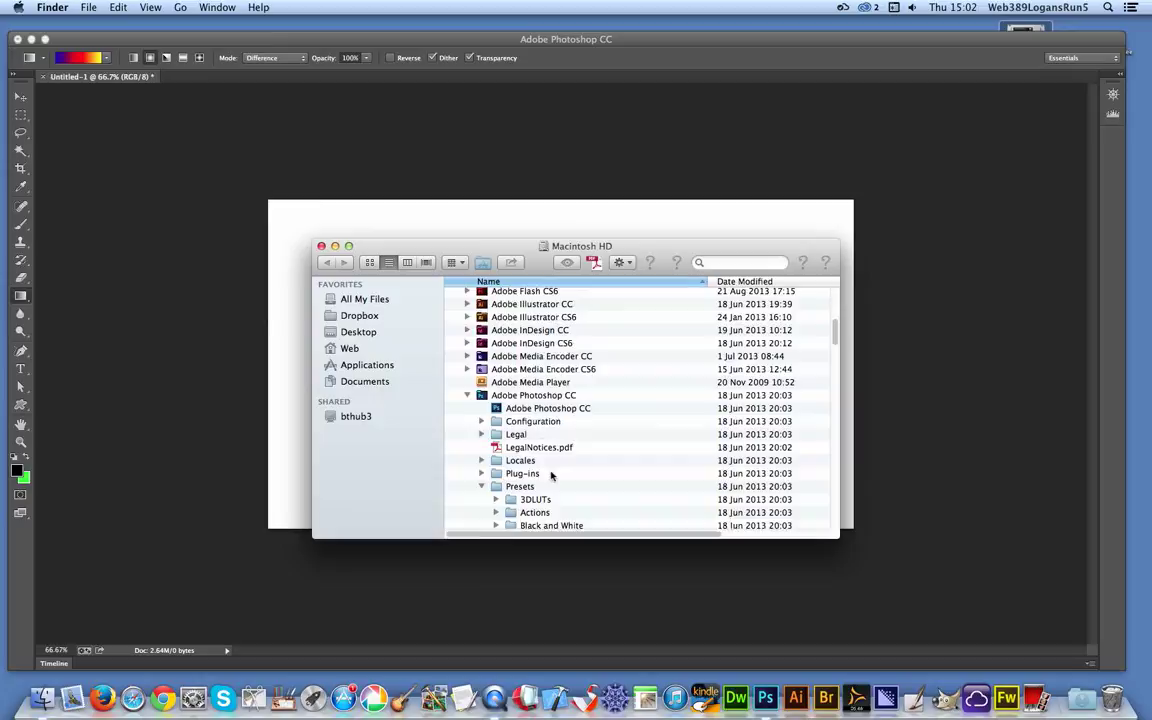
scroll(550, 476, "down", 10)
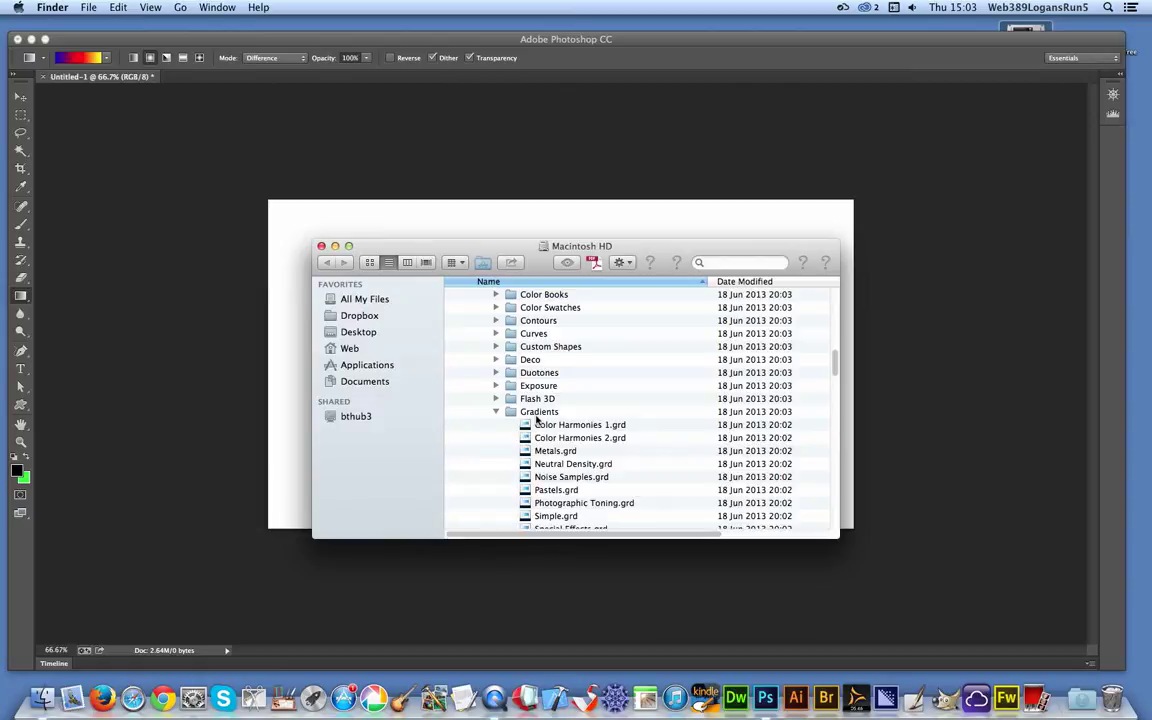
Back in Photoshop, open the Gradient Editor from the options-bar swatch with Blue, Red, Yellow showing.
left_click(622, 44)
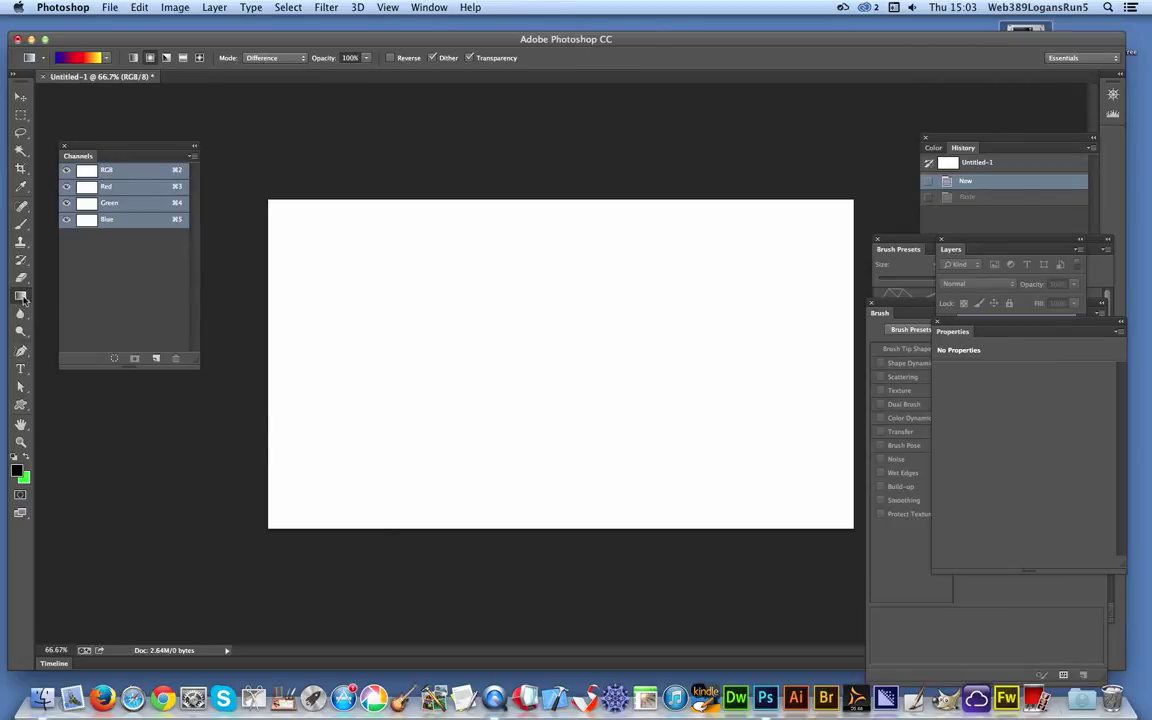
left_click(100, 57)
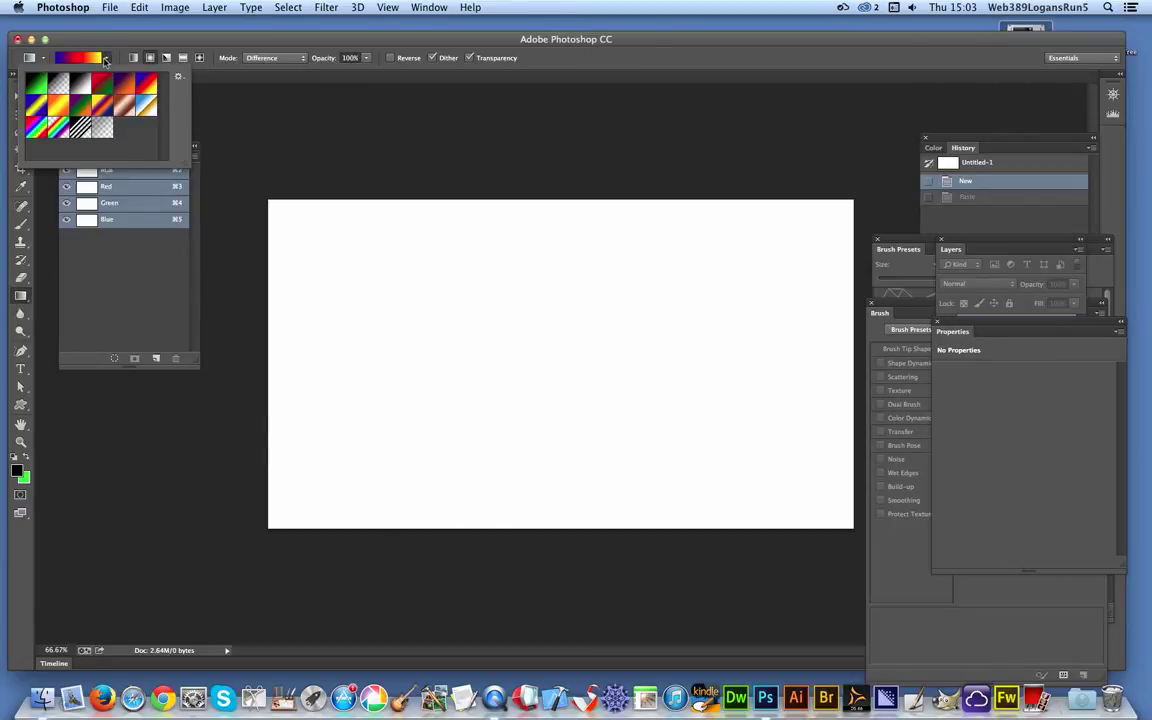
left_click(180, 78)
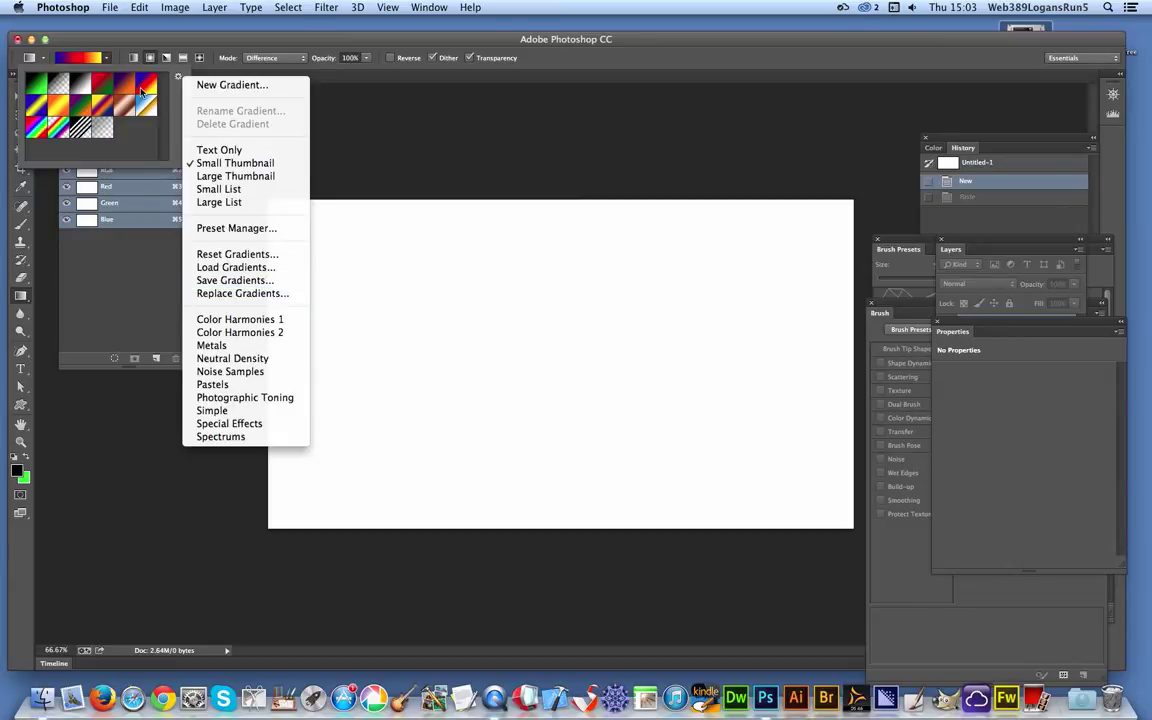
left_click(80, 62)
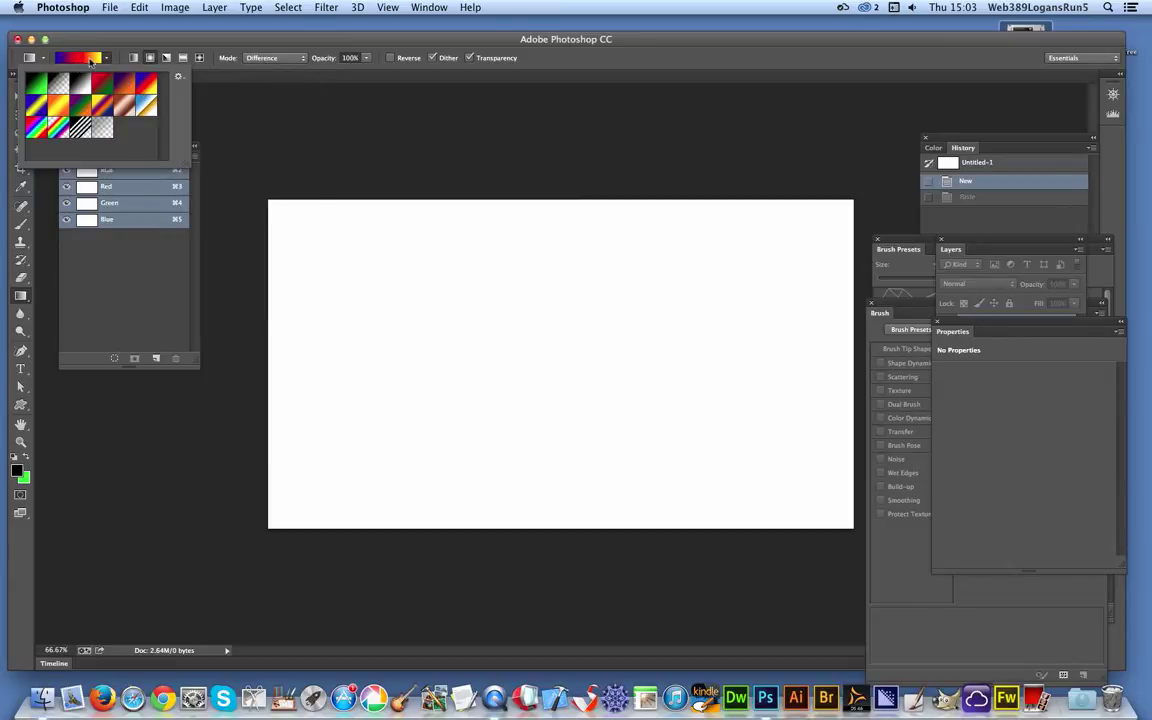
left_click(86, 60)
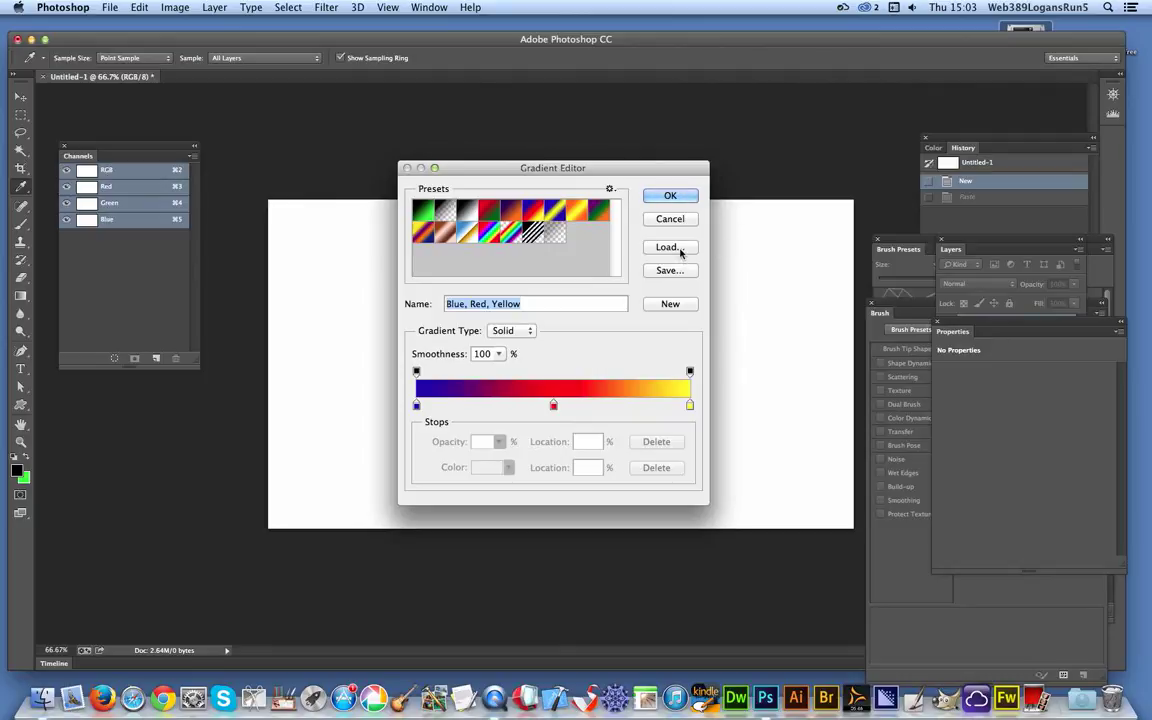
Choose Replace Gradients… from the Gradient Editor's presets gear menu.
left_click(609, 189)
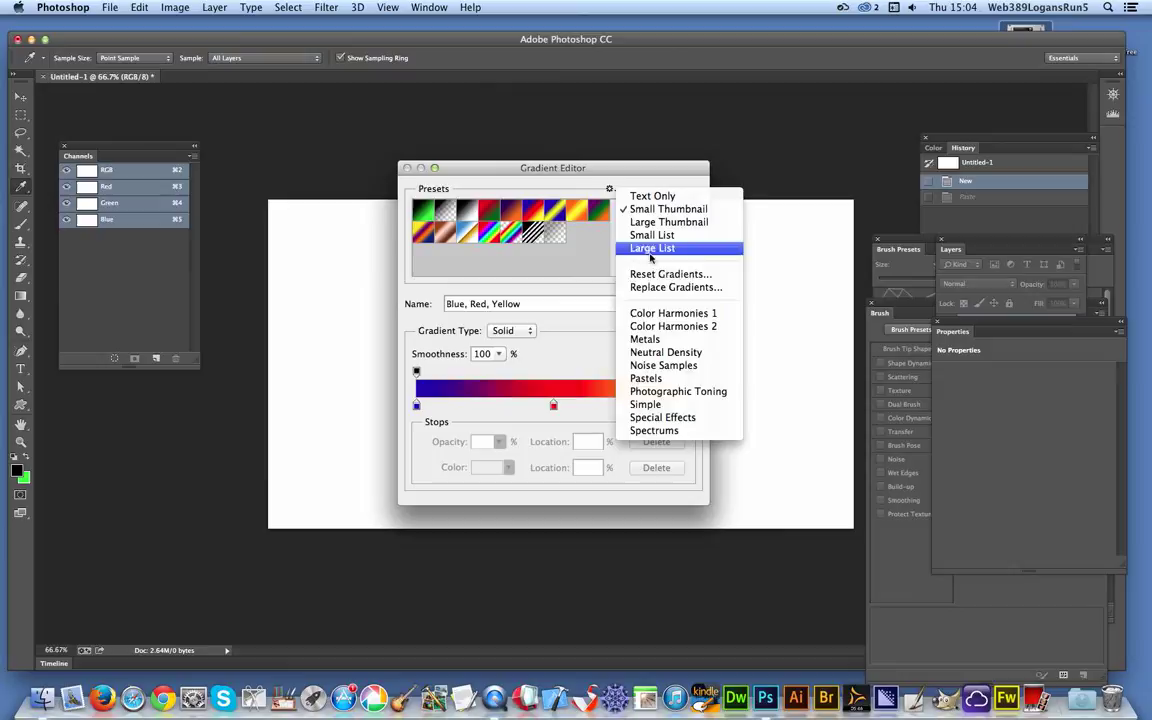
left_click(660, 288)
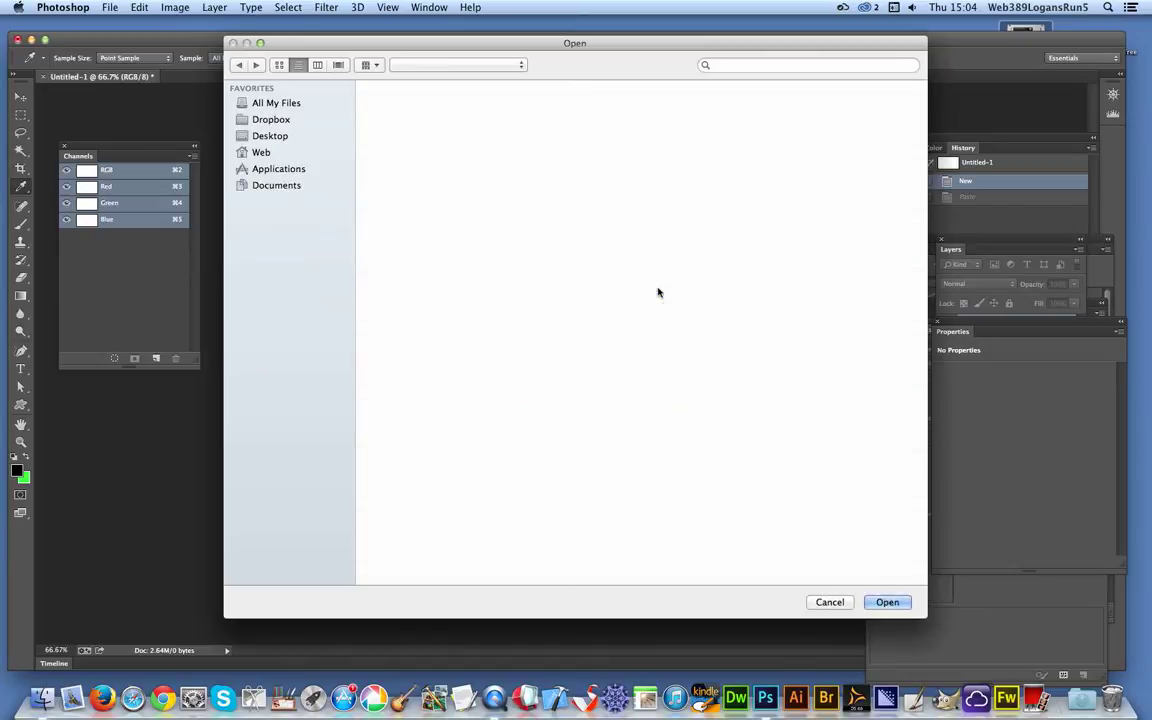
Browse to Web > my graphicxtras products > Gradients Bundle and load GX2_Avg10Random_02.grd.
left_click(425, 65)
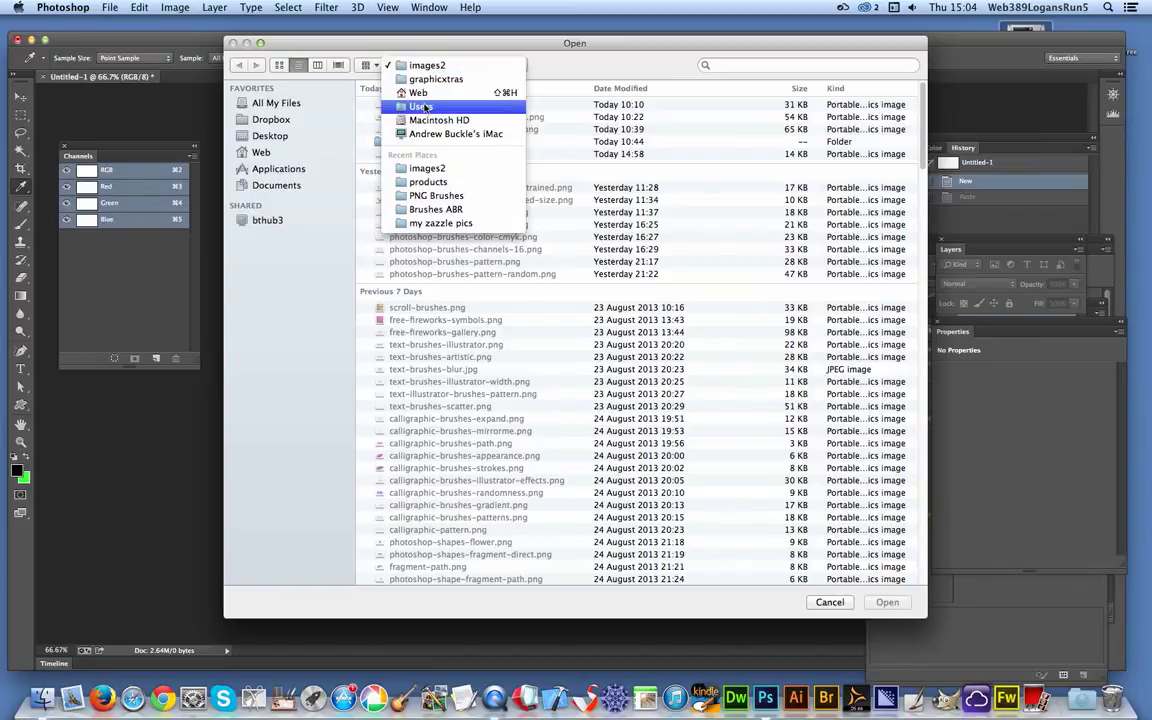
key("Escape")
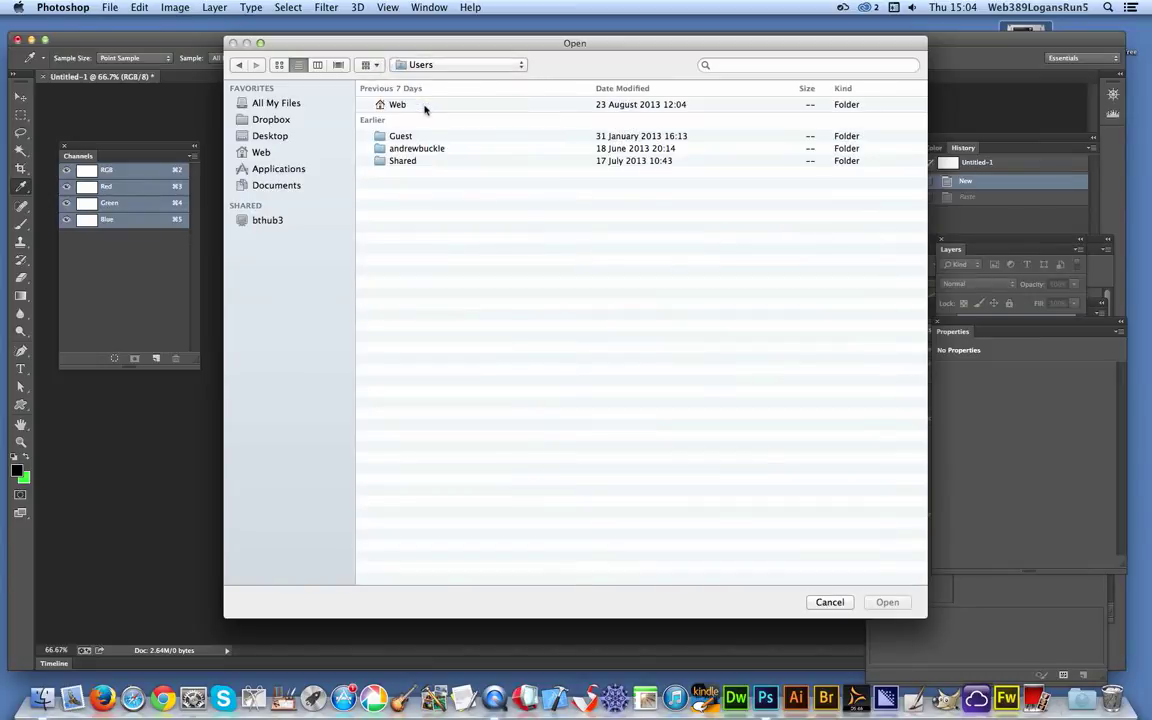
left_click(268, 137)
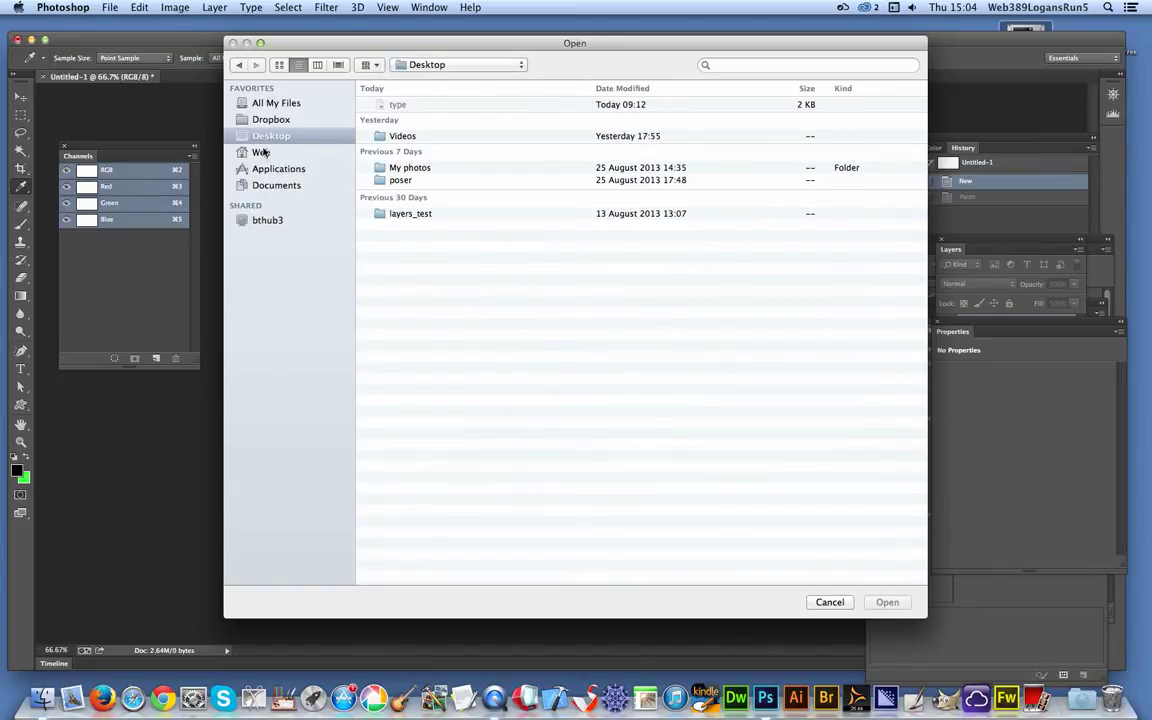
left_click(261, 152)
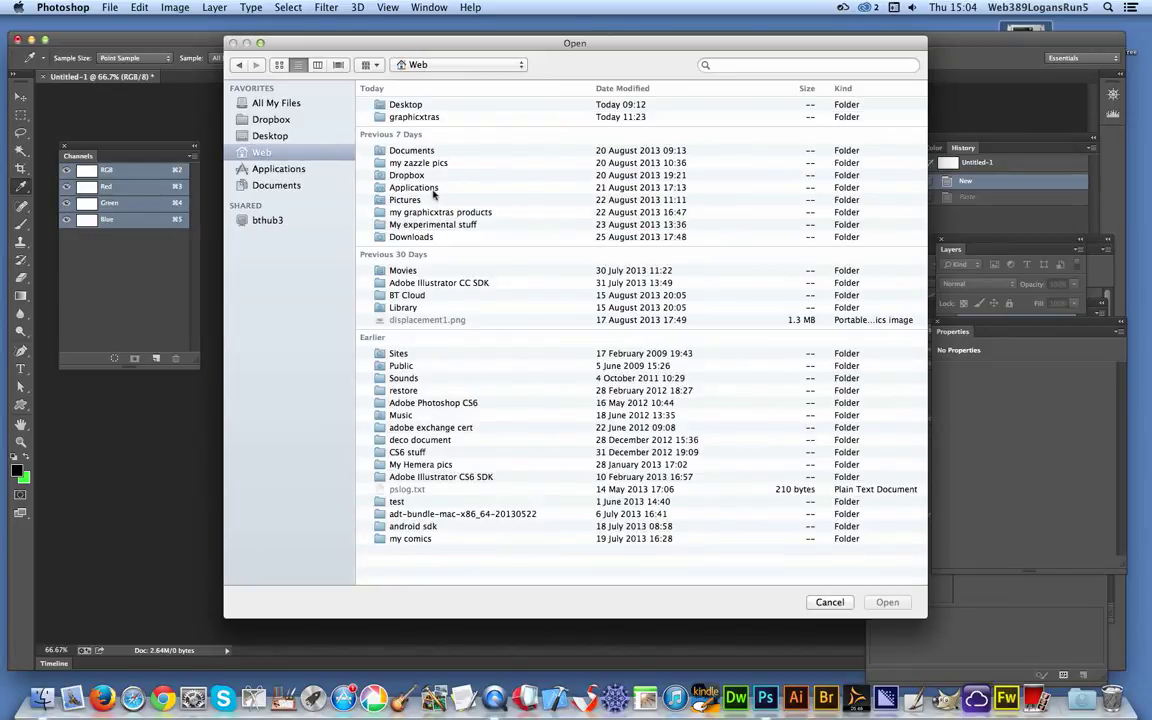
double_click(436, 211)
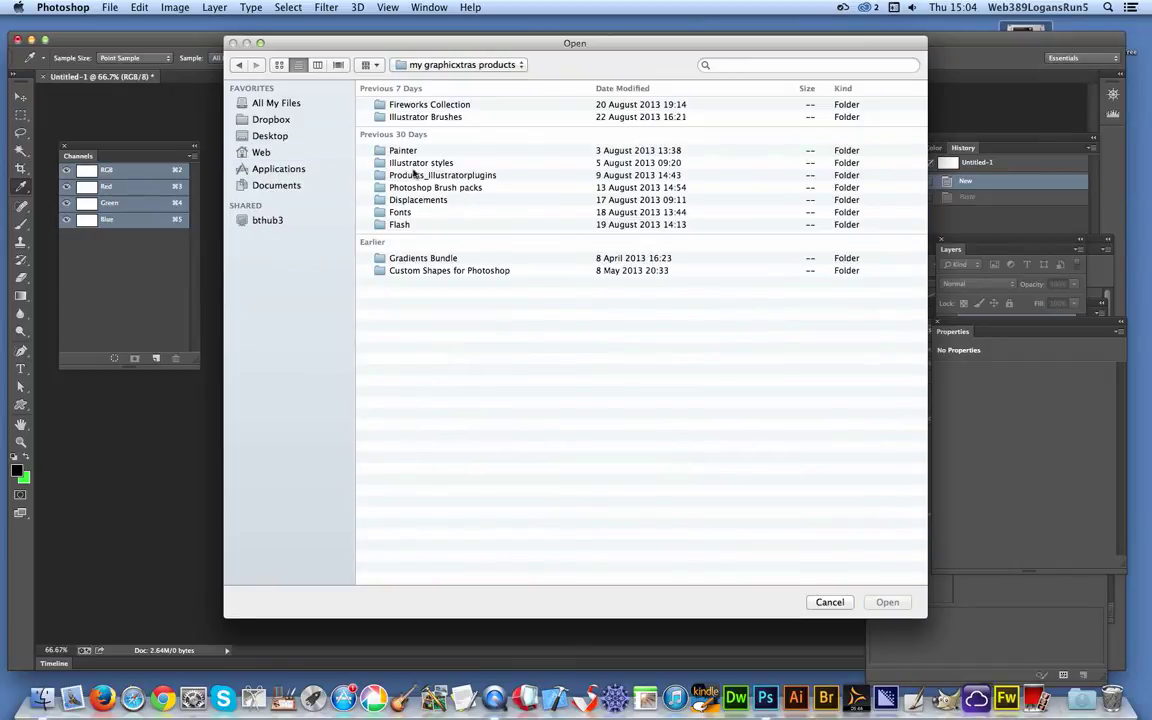
double_click(430, 260)
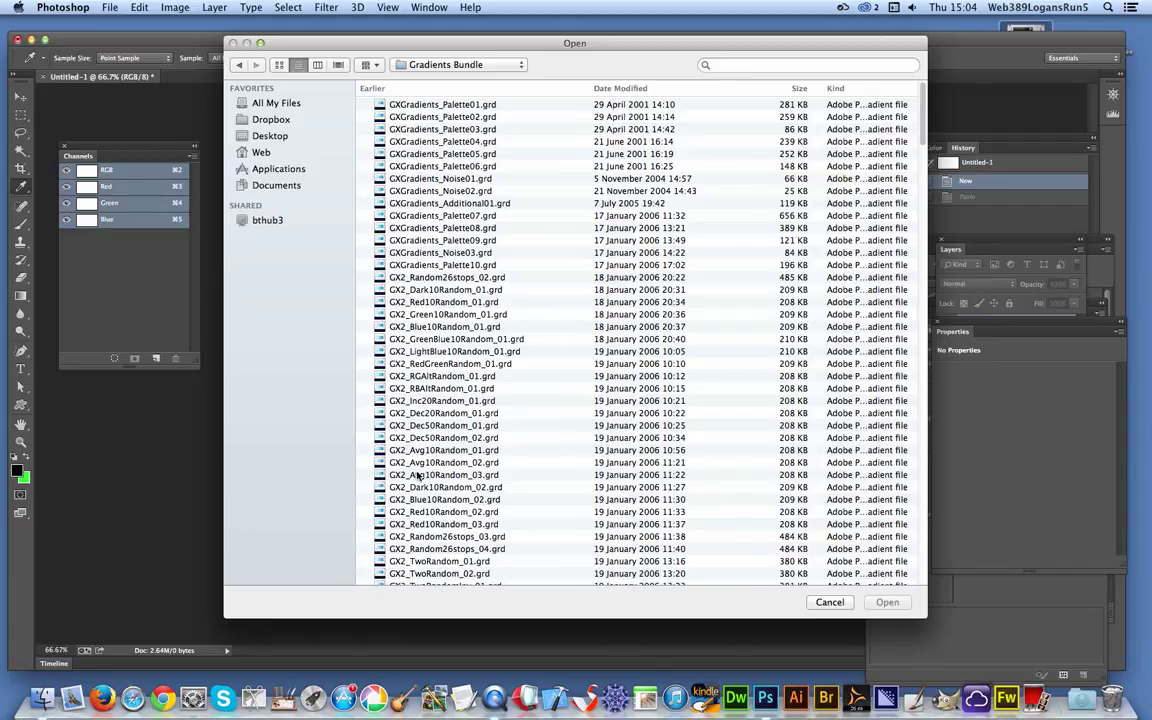
left_click(400, 462)
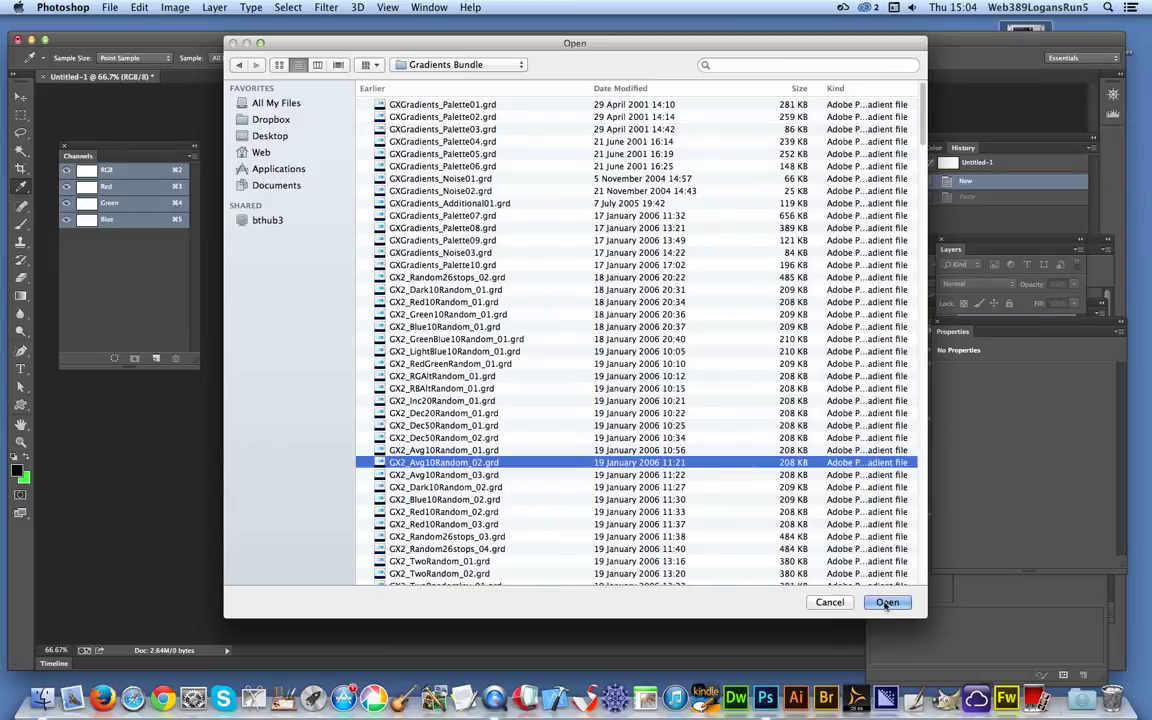
left_click(887, 603)
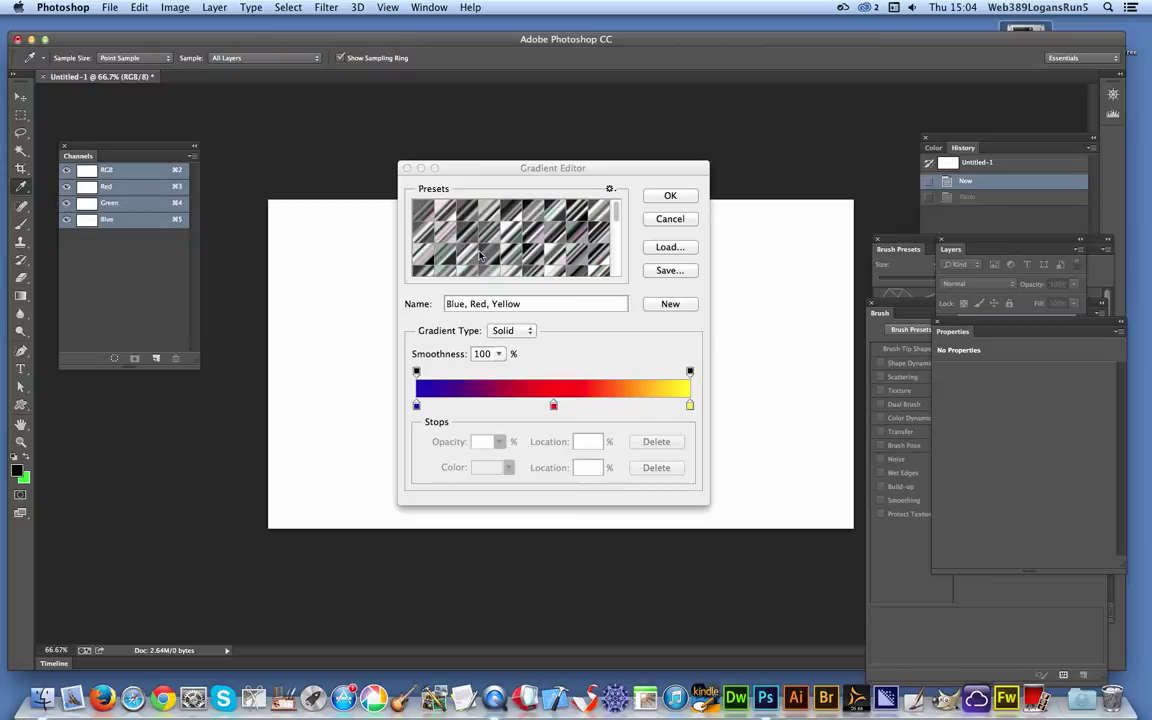
Accept the Gradient Editor with OK, then cancel the File > Open dialog.
left_click(670, 197)
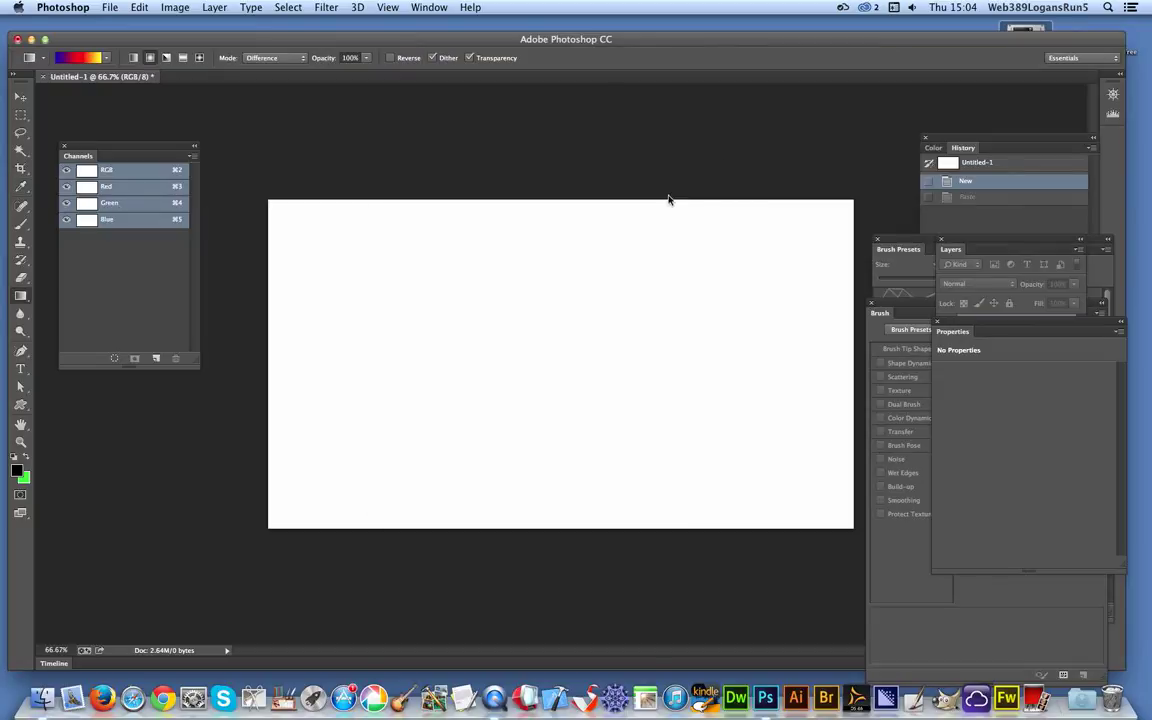
left_click(109, 7)
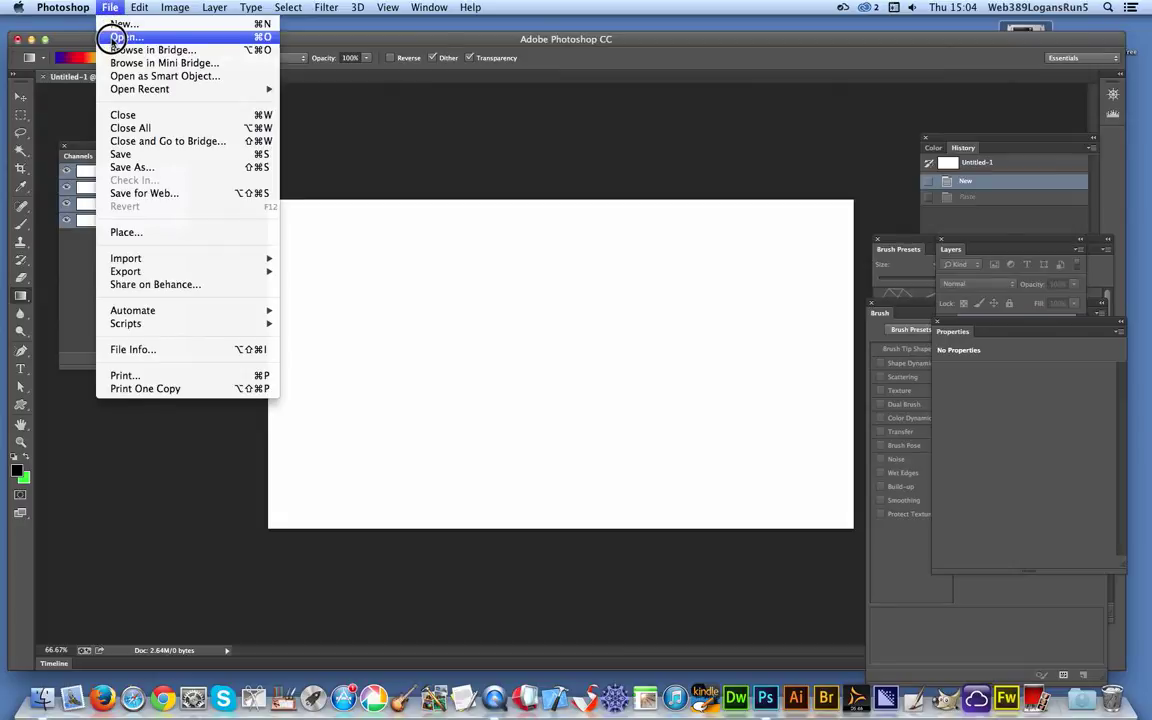
left_click(117, 37)
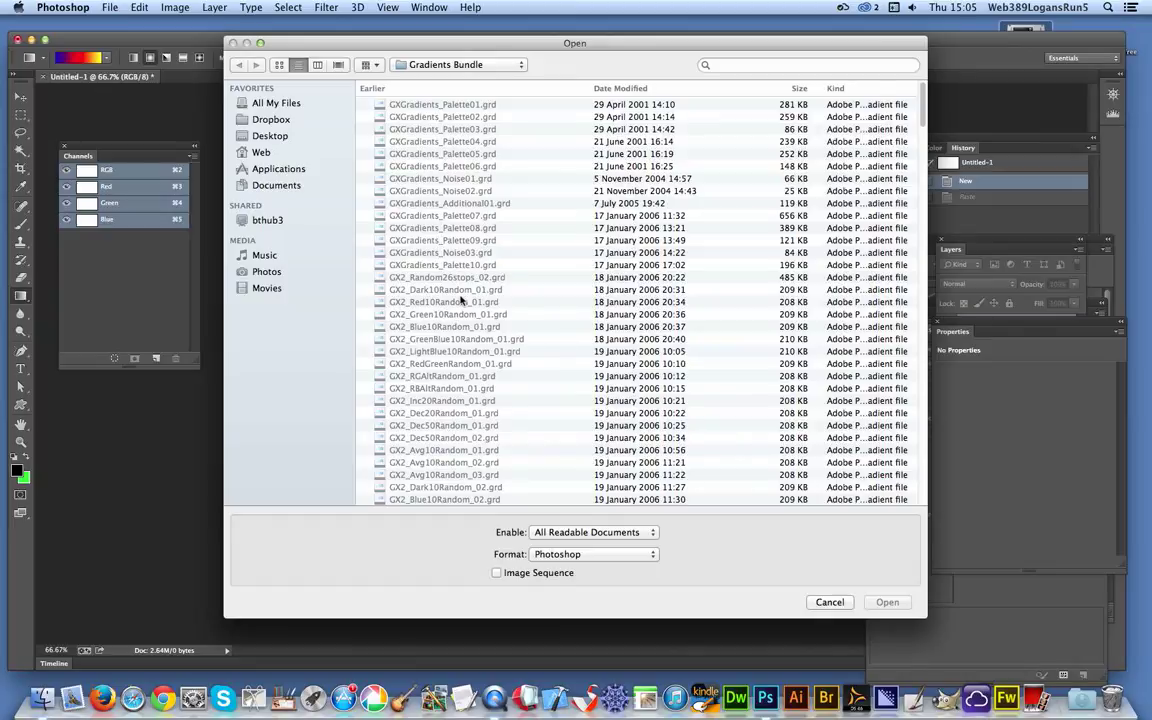
left_click(828, 601)
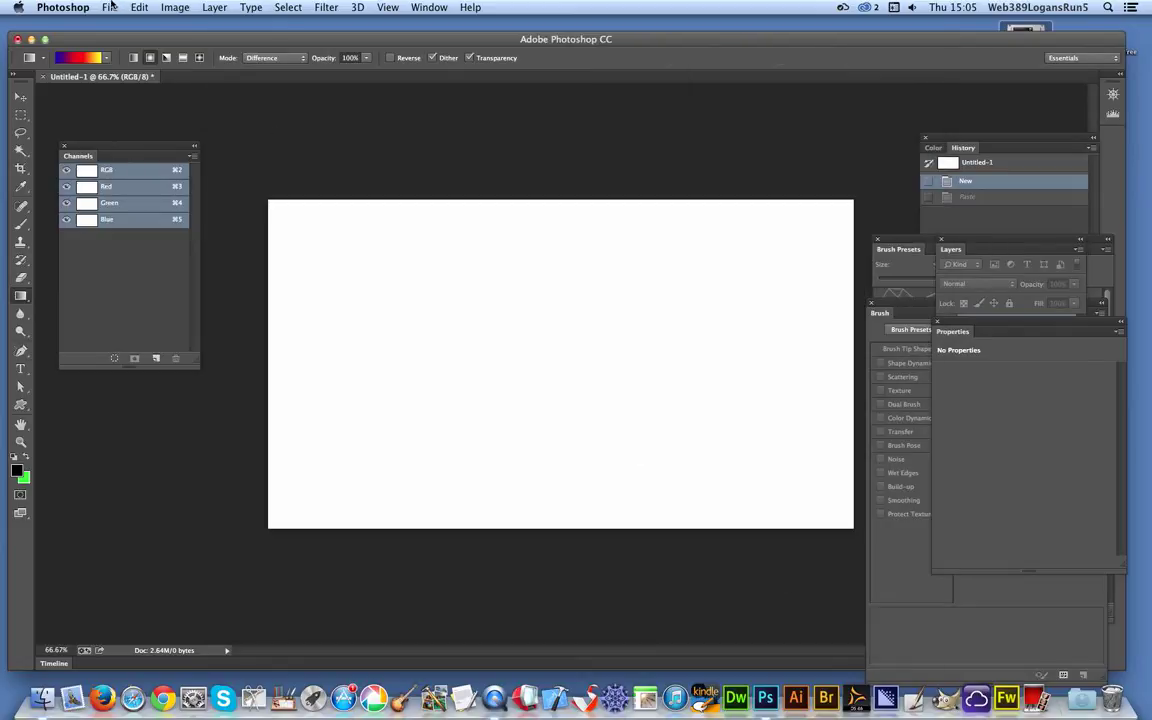
Open Edit > Presets > Preset Manager with Preset Type set to Gradients.
left_click(139, 8)
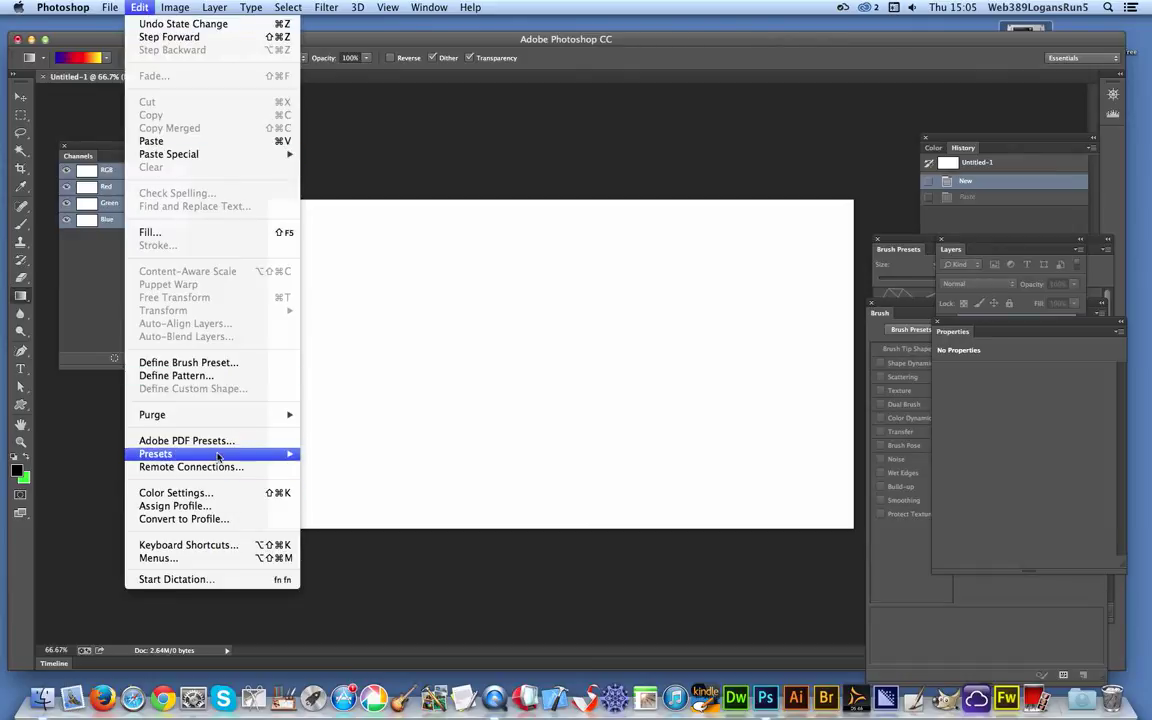
mouse_move(234, 458)
left_click(340, 454)
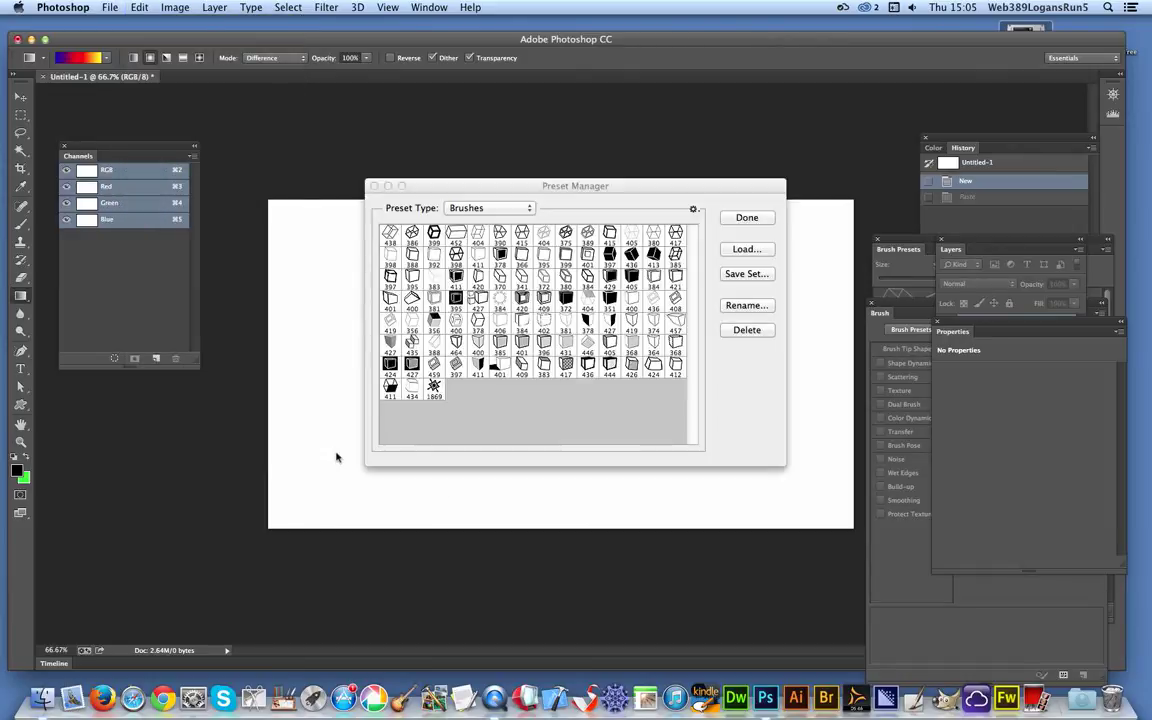
left_click(489, 208)
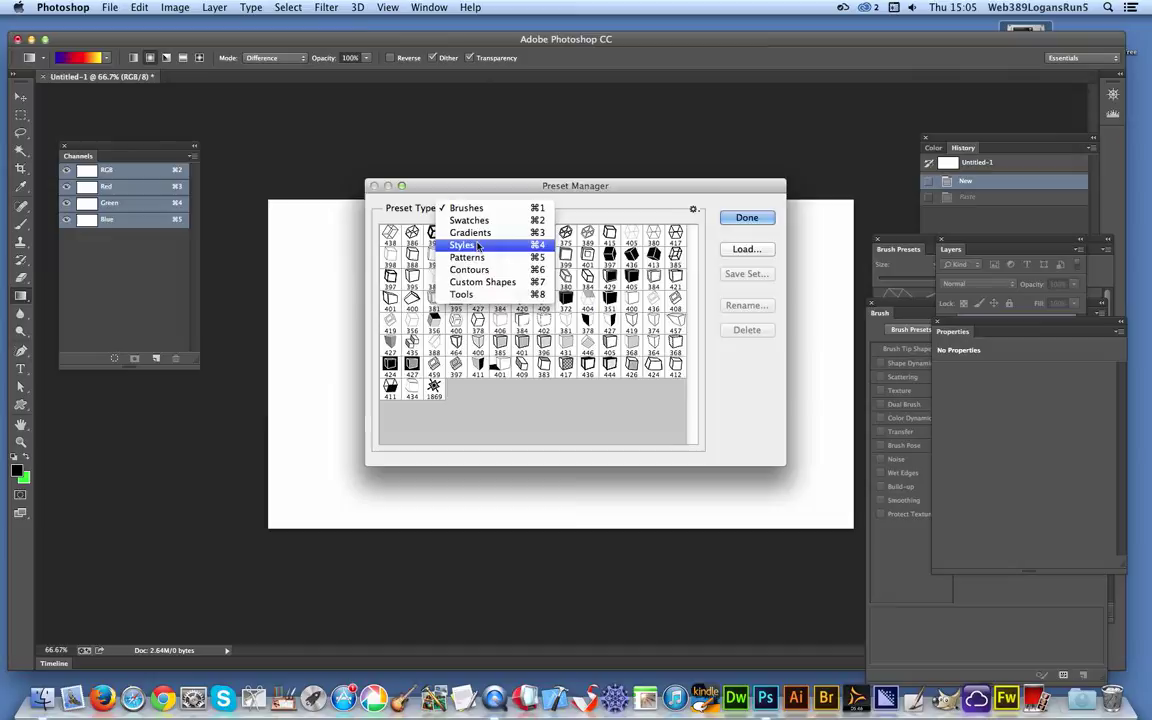
left_click(479, 236)
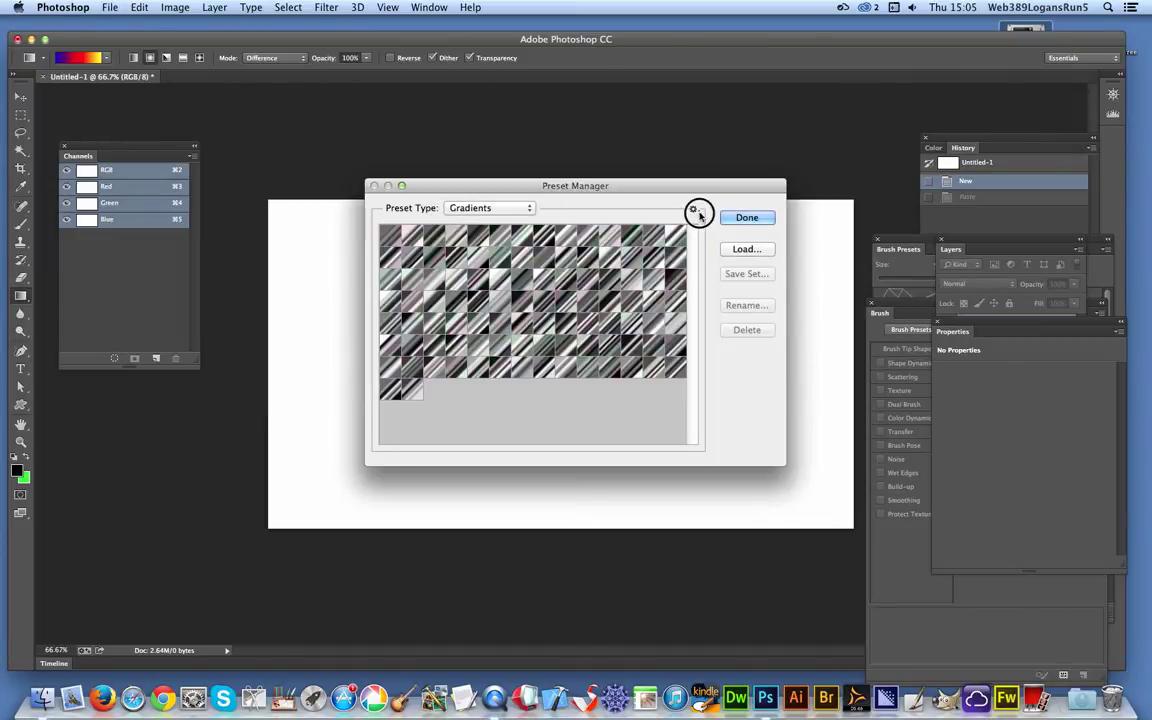
Replace the gradients with GX2_Dec50Random_02.grd and close the Preset Manager with Done.
left_click(694, 210)
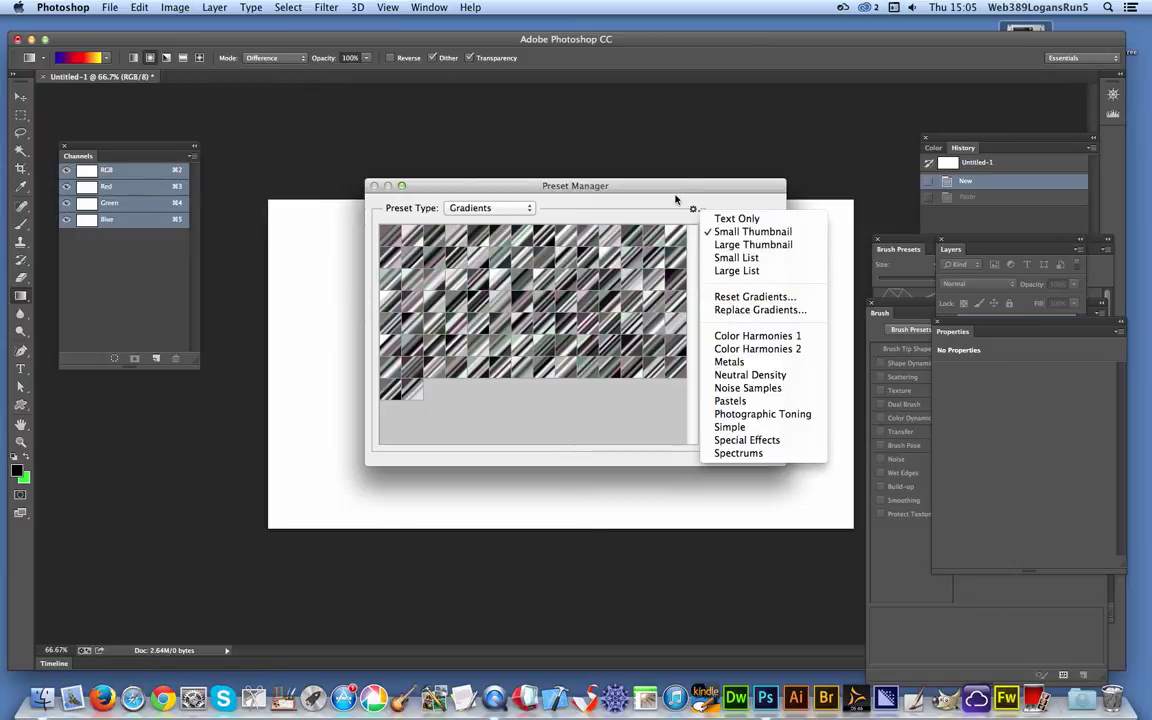
left_click(681, 196)
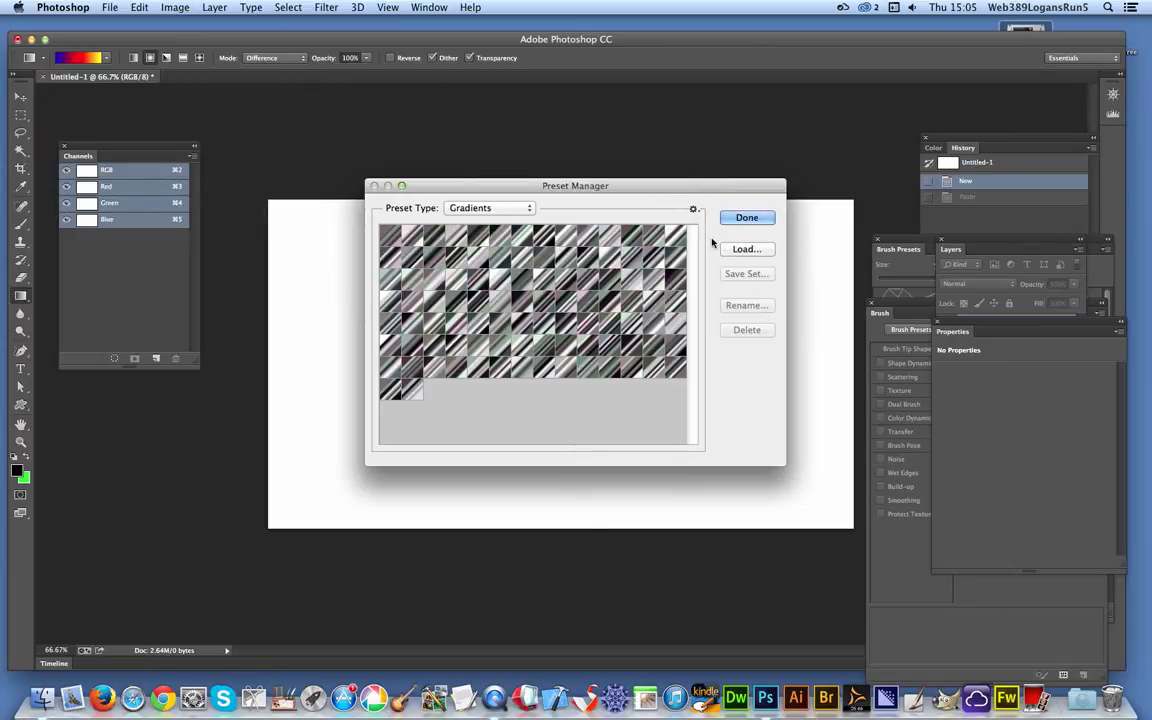
left_click(694, 210)
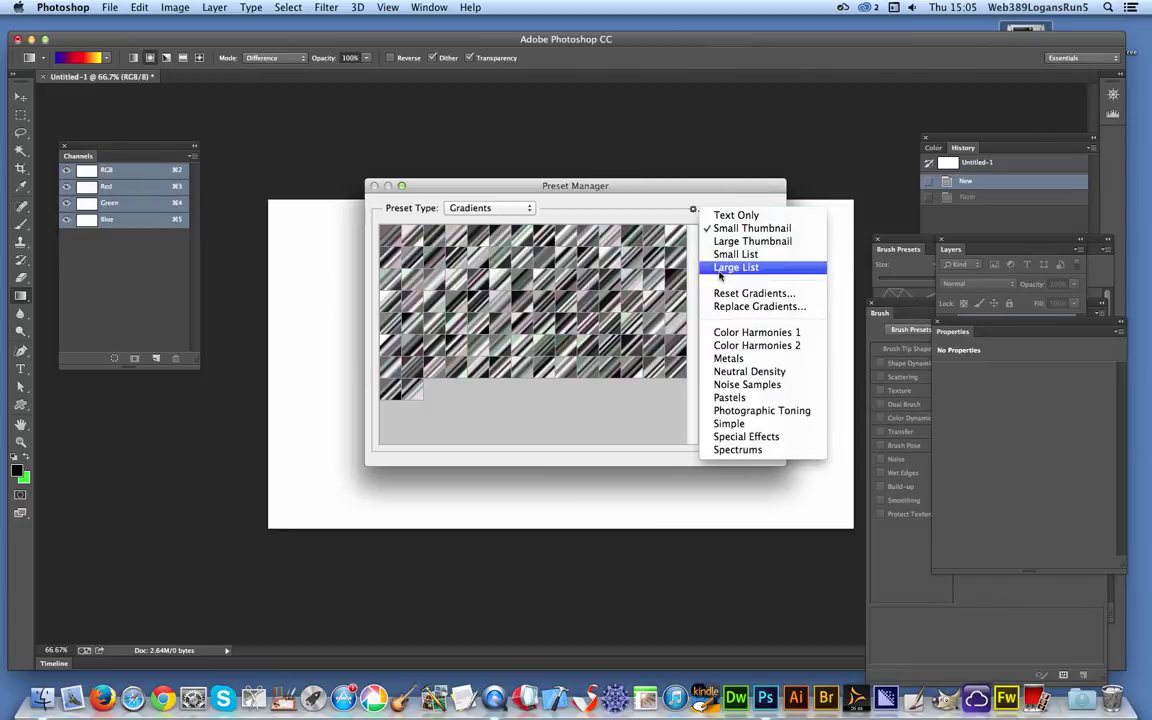
left_click(731, 307)
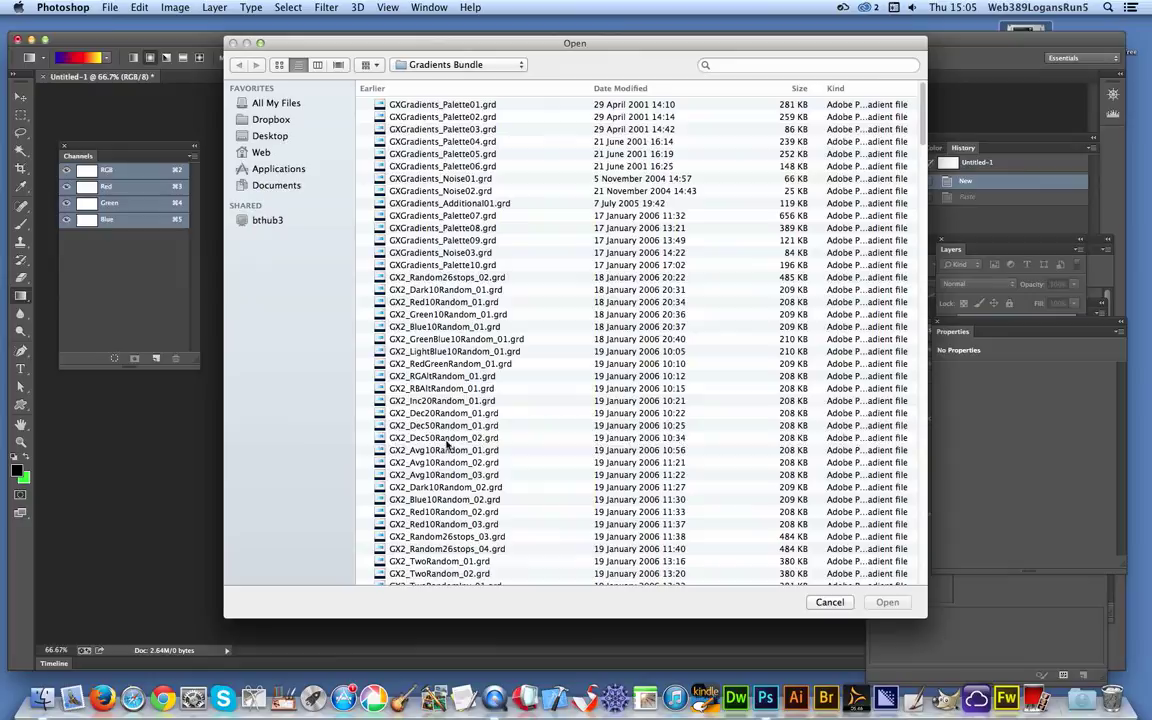
left_click(446, 439)
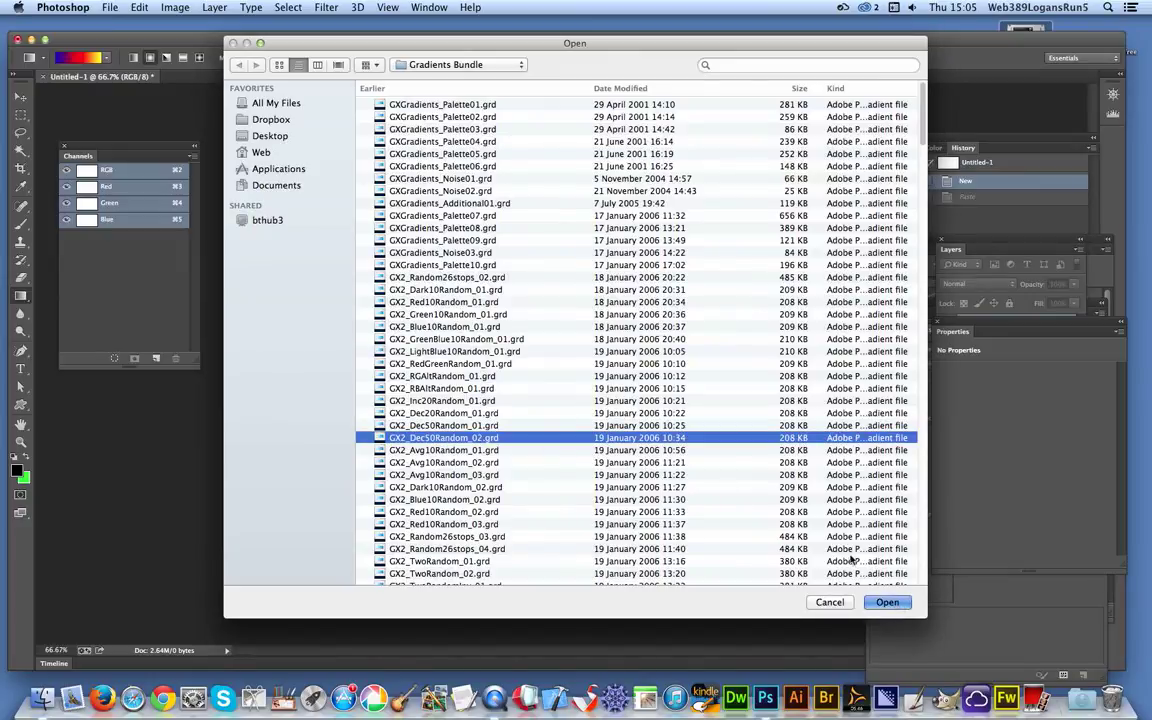
key("Return")
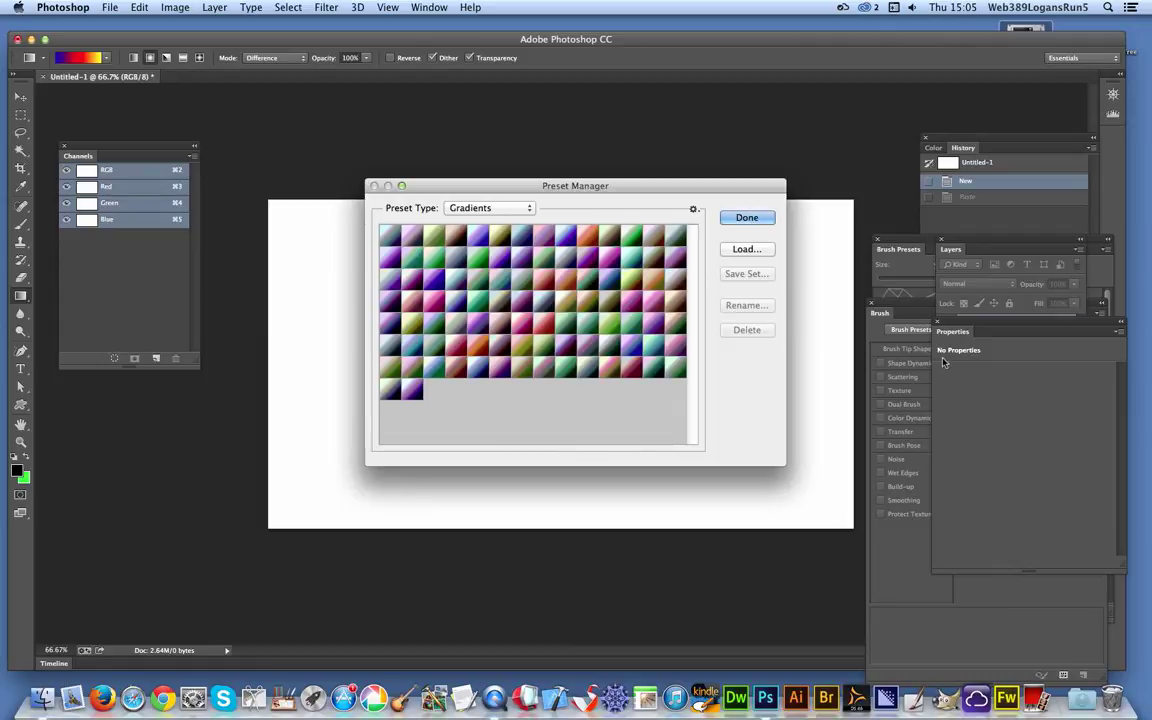
left_click(757, 217)
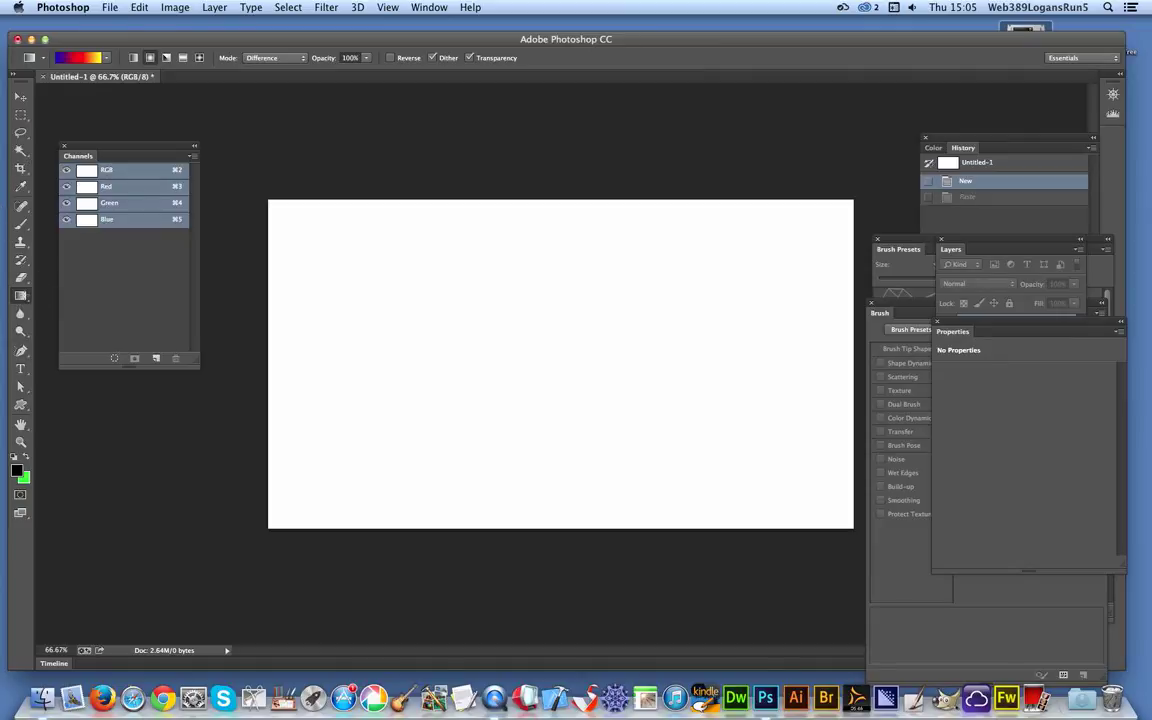
Pick a green preset and drag three overlapping Difference-mode gradients across the canvas.
left_click(106, 57)
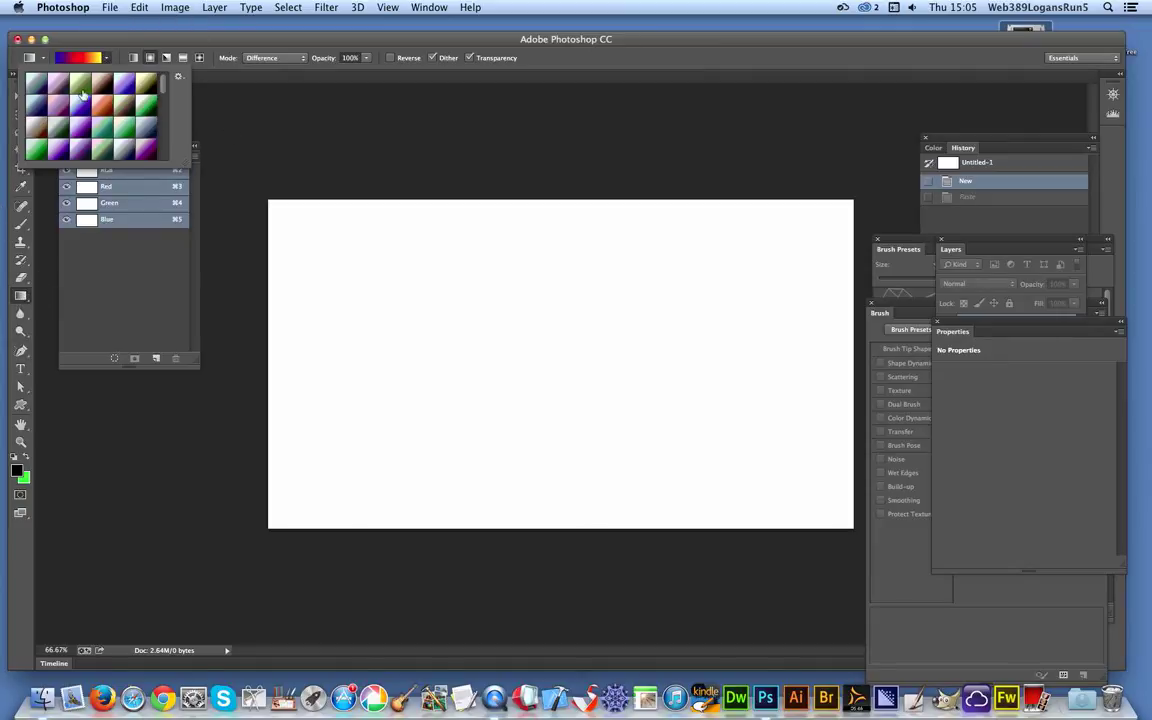
left_click(76, 84)
left_click_drag(418, 261, 753, 447)
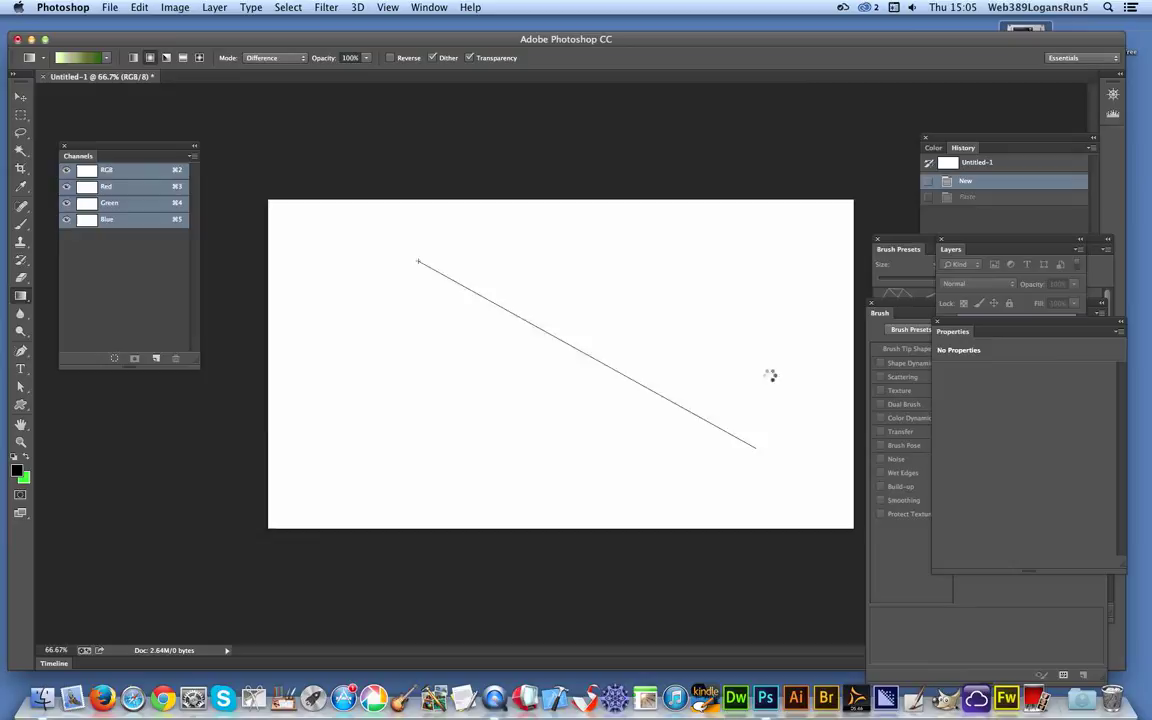
left_click_drag(719, 264, 522, 237)
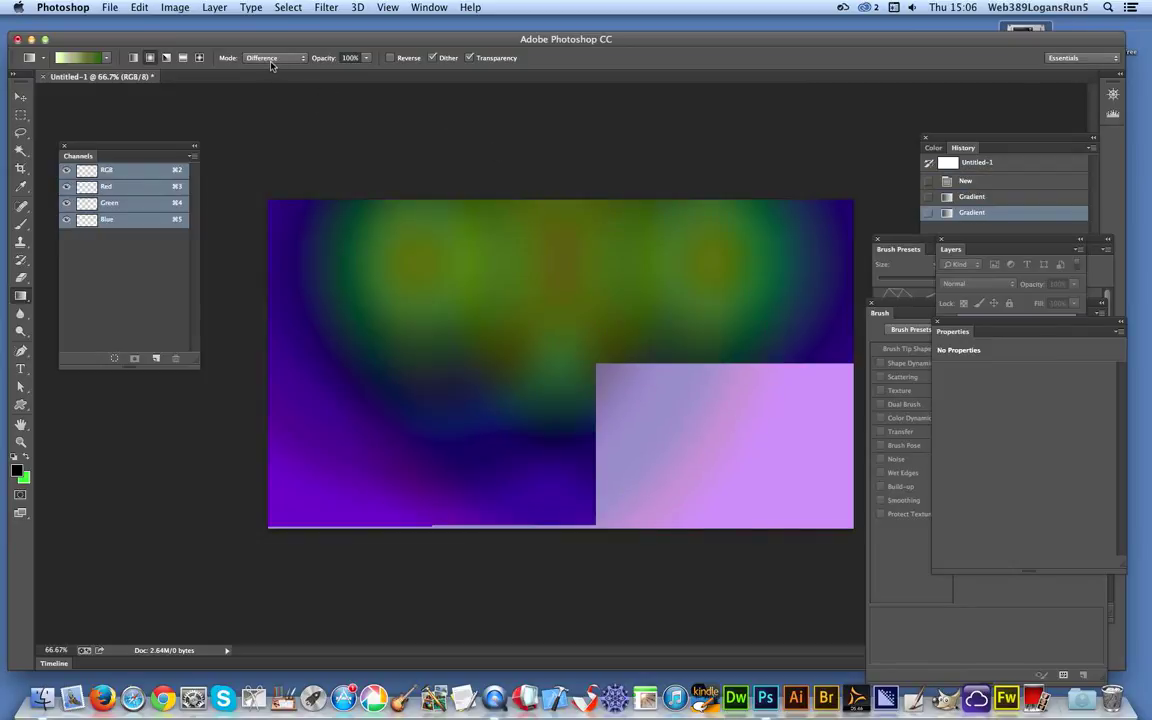
left_click_drag(575, 303, 329, 474)
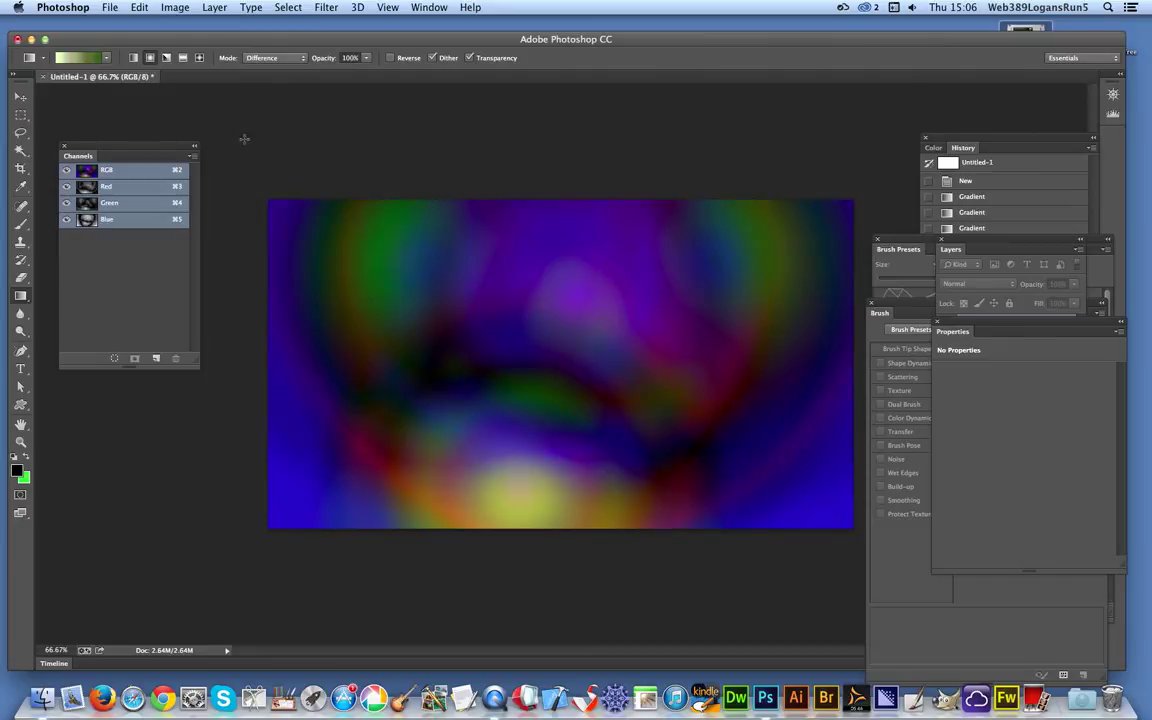
Load Dec50Random2 in the Gradient Editor, drag a middle green stop to about 61%, and confirm.
left_click(82, 60)
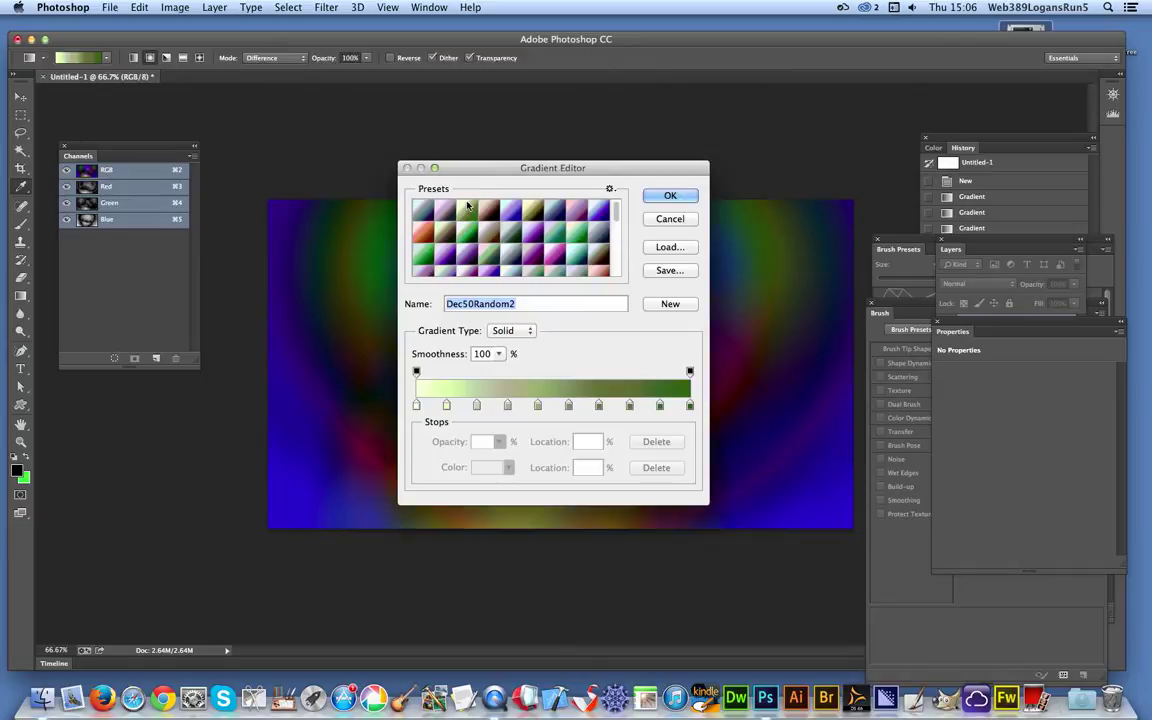
double_click(489, 256)
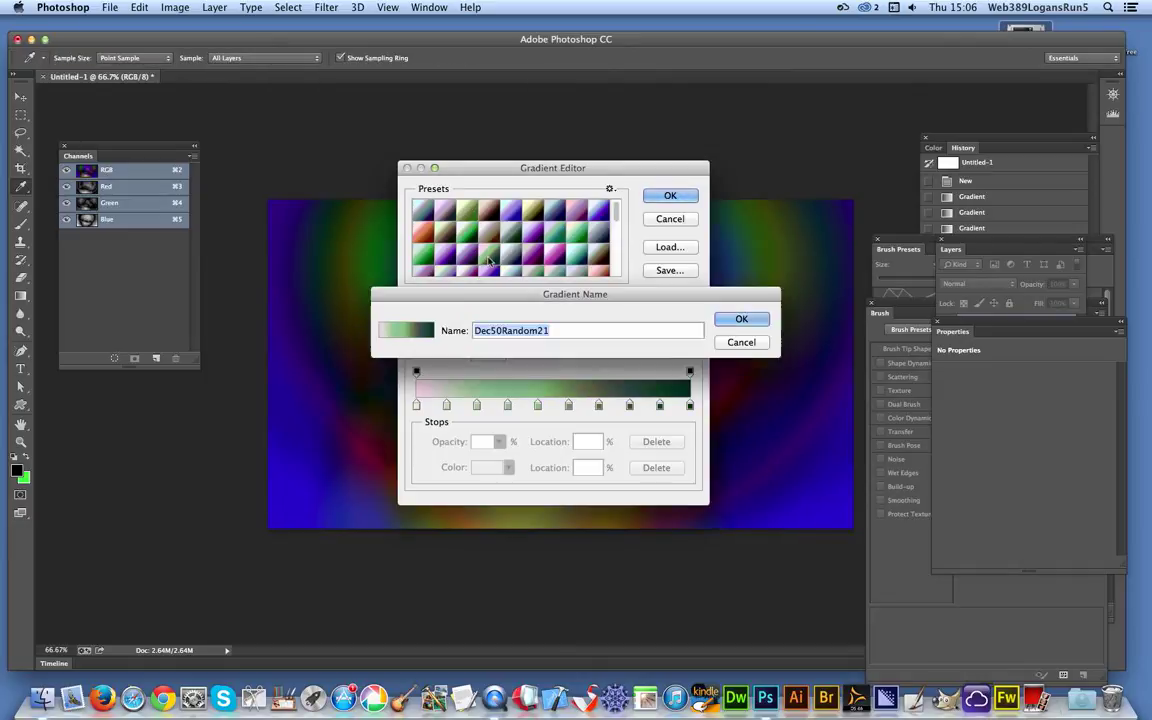
left_click(738, 343)
left_click_drag(537, 405, 584, 410)
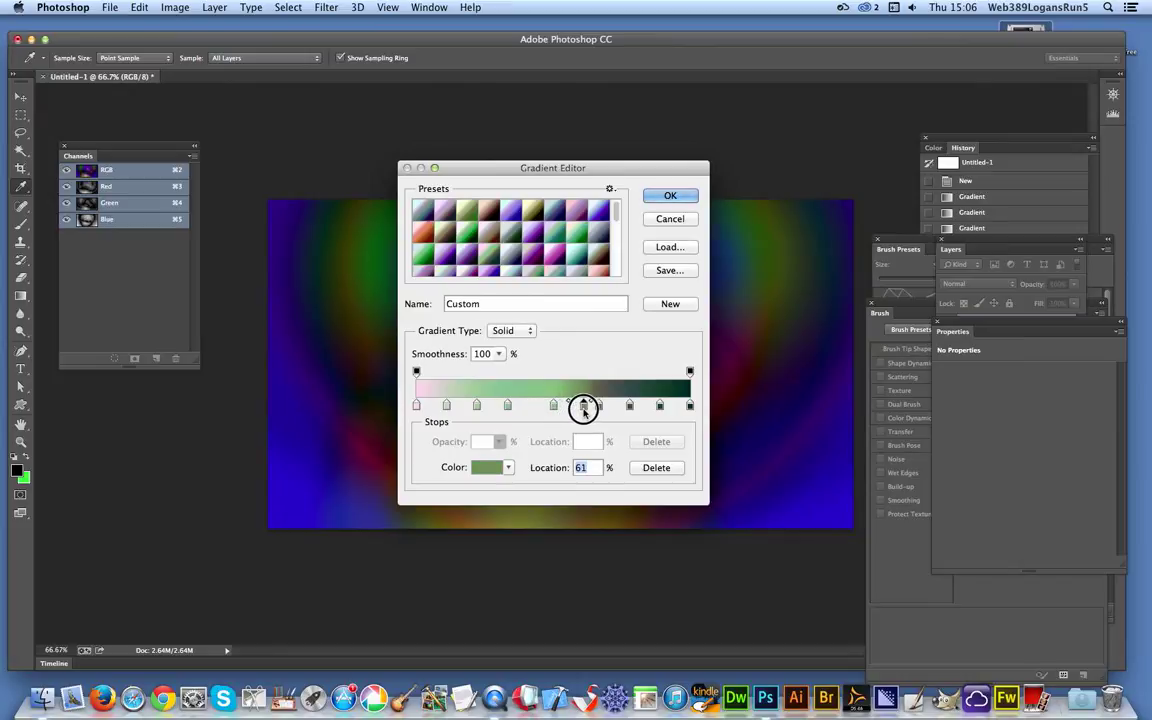
left_click(666, 197)
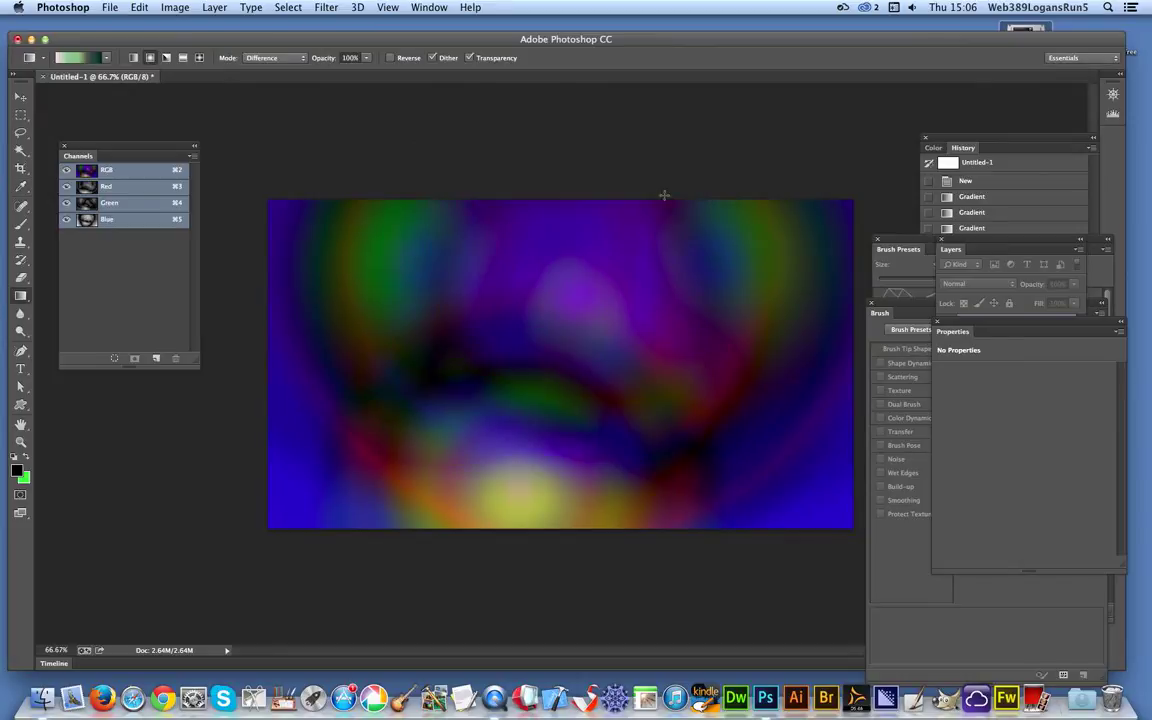